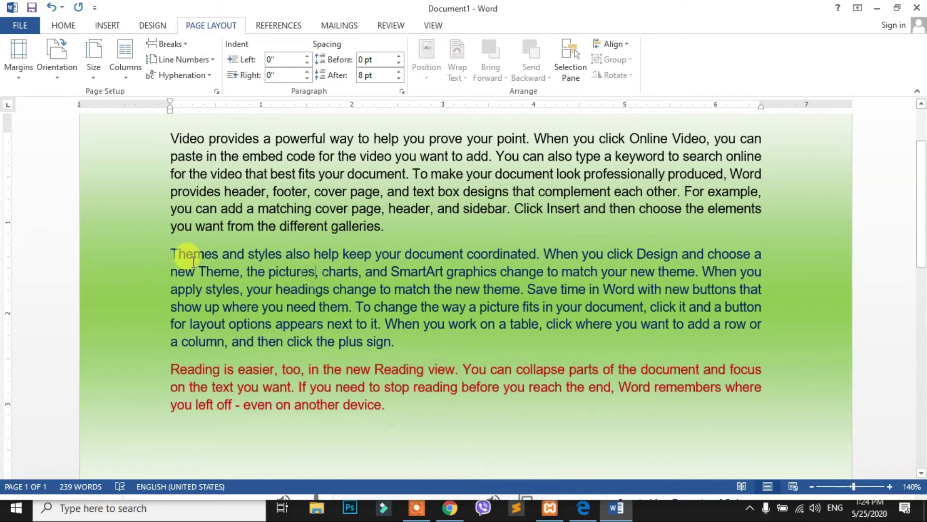
# Indent the Themes paragraph 0.7" from the left and 1.1" from the right
pyautogui.click(172, 252)
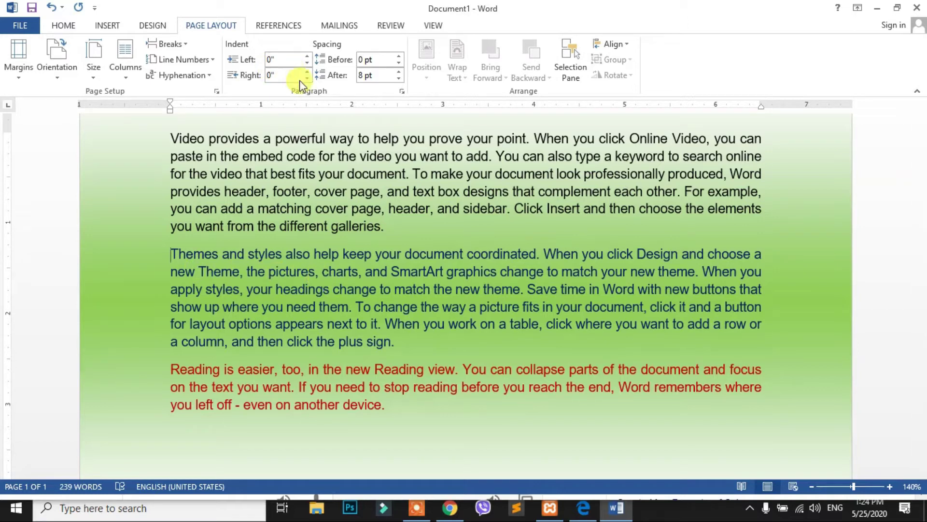
pyautogui.click(308, 56)
pyautogui.click(308, 56)
pyautogui.click(308, 56)
pyautogui.click(308, 56)
pyautogui.click(308, 56)
pyautogui.click(308, 56)
pyautogui.click(308, 56)
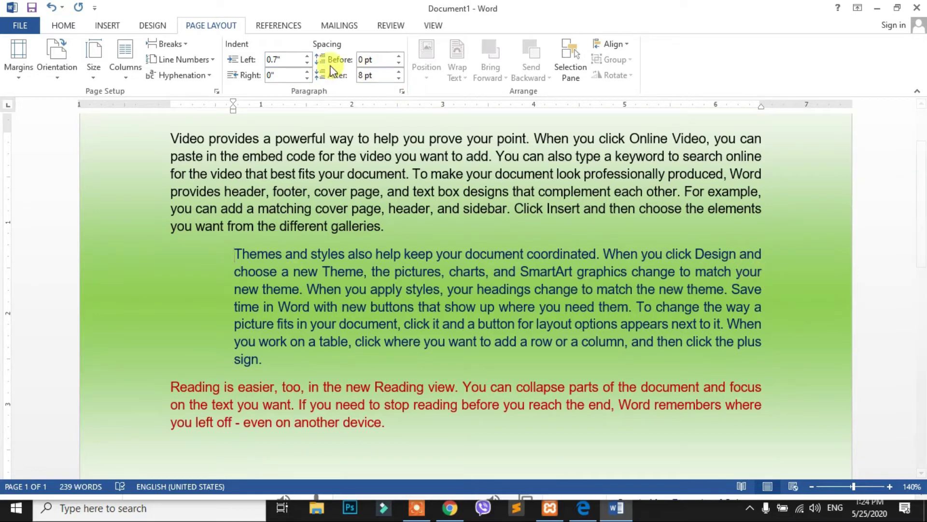
pyautogui.click(308, 72)
pyautogui.click(308, 72)
pyautogui.click(307, 72)
pyautogui.click(307, 72)
pyautogui.click(307, 72)
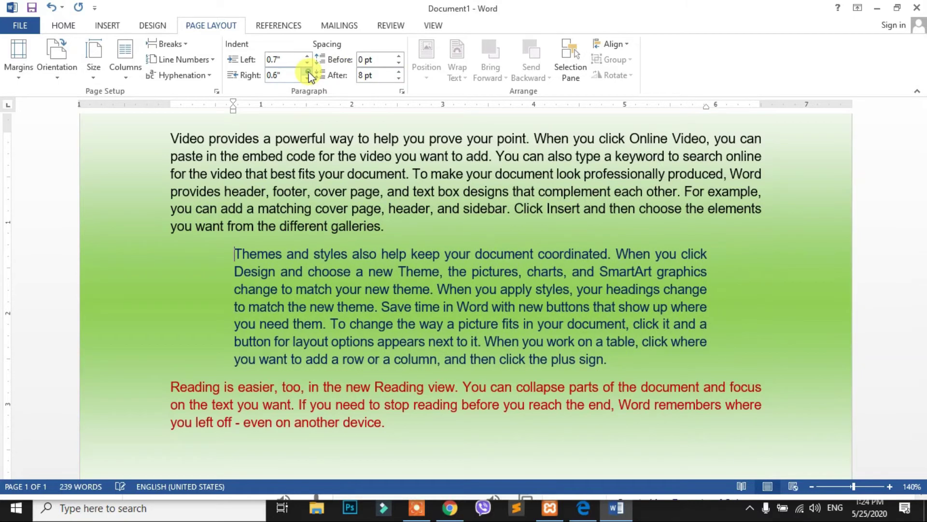
pyautogui.click(307, 72)
pyautogui.click(307, 72)
pyautogui.click(307, 72)
pyautogui.click(308, 72)
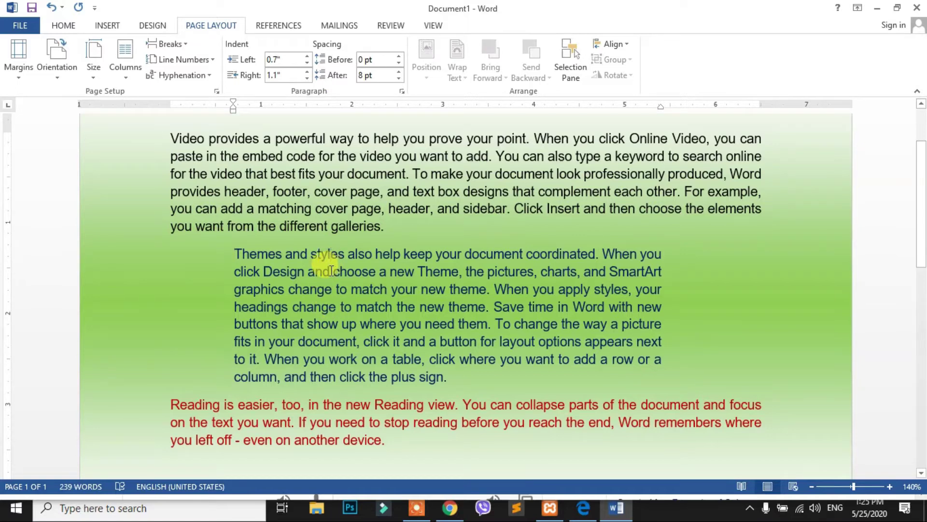
# Compare the indents of the first, lower and red paragraphs, then return to the Themes paragraph
pyautogui.click(311, 209)
pyautogui.click(318, 359)
pyautogui.click(331, 406)
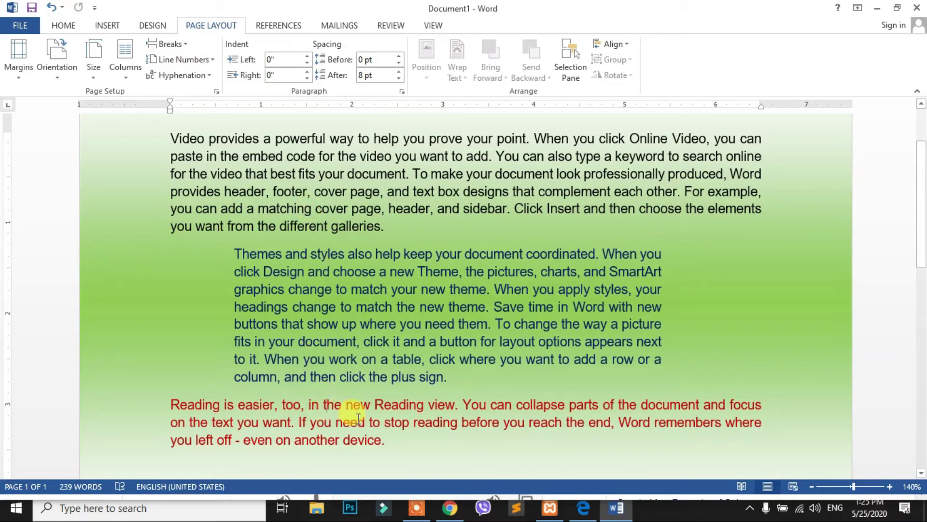
pyautogui.click(238, 258)
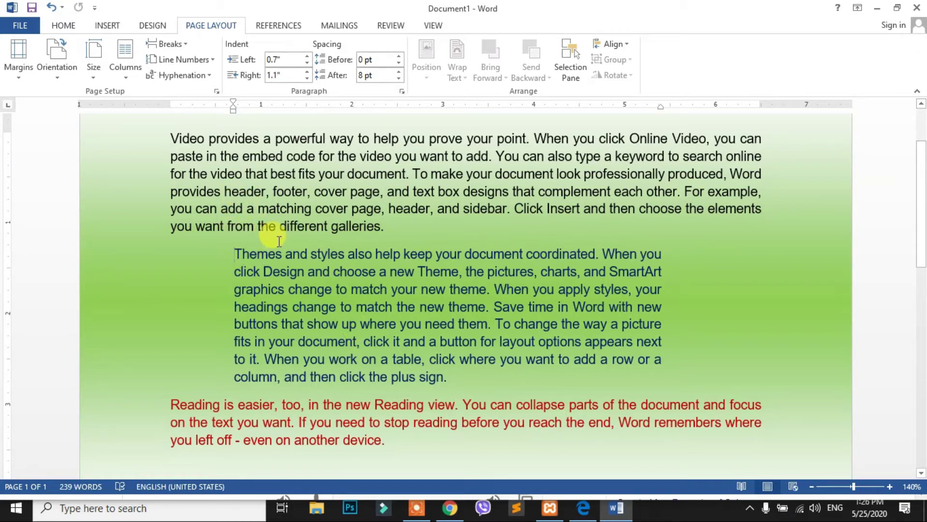
# Try 30 pt spacing before the Themes paragraph
pyautogui.click(398, 56)
pyautogui.click(399, 56)
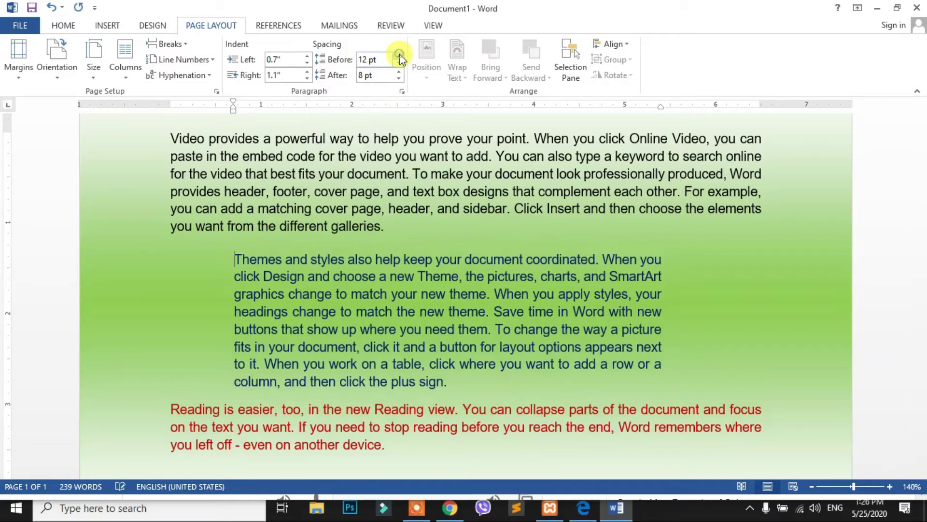
pyautogui.click(399, 56)
pyautogui.click(399, 56)
pyautogui.click(399, 56)
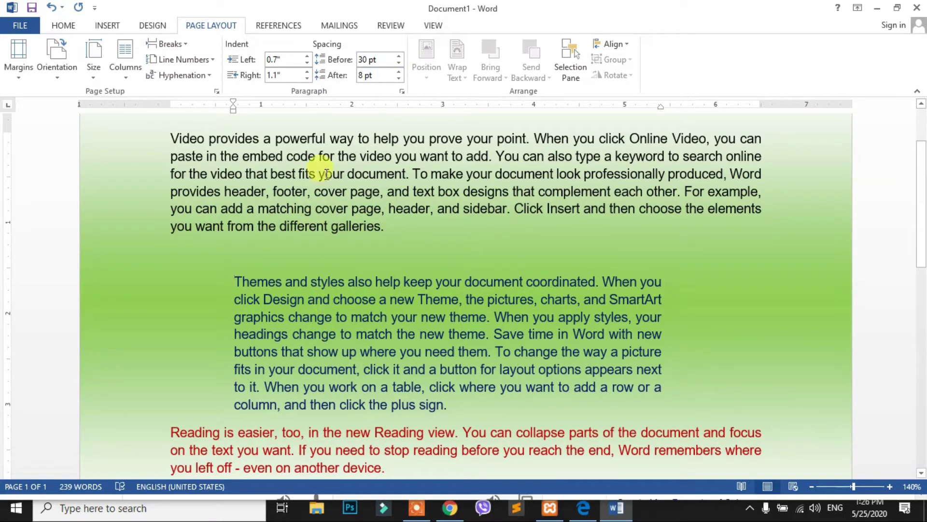
pyautogui.scroll(-2, 302, 357)
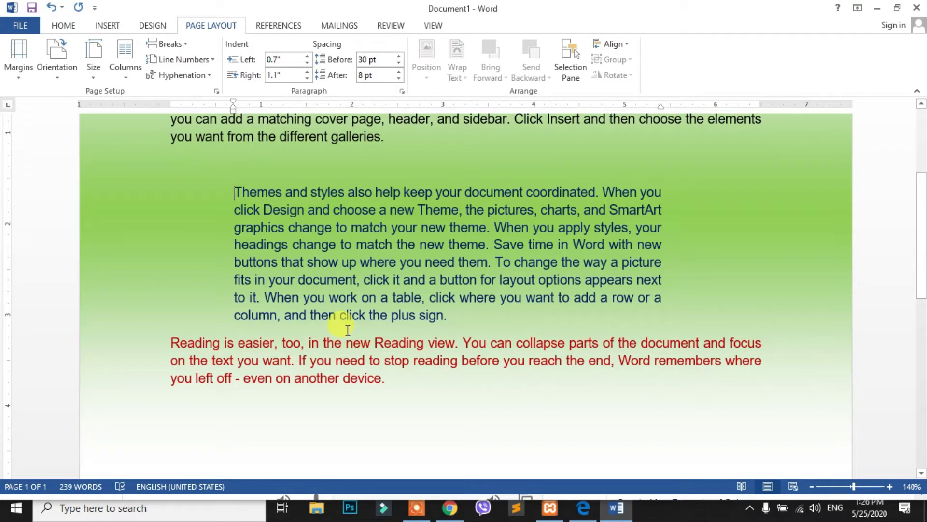
# Try 48 pt spacing after the Themes paragraph, then reset its spacing to 0 pt
pyautogui.click(399, 72)
pyautogui.click(399, 72)
pyautogui.click(399, 72)
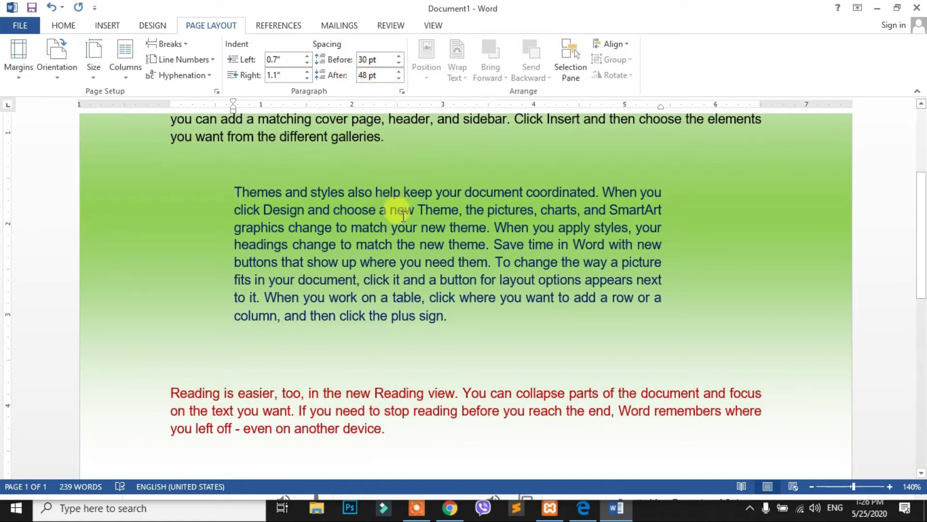
pyautogui.click(398, 79)
pyautogui.click(399, 79)
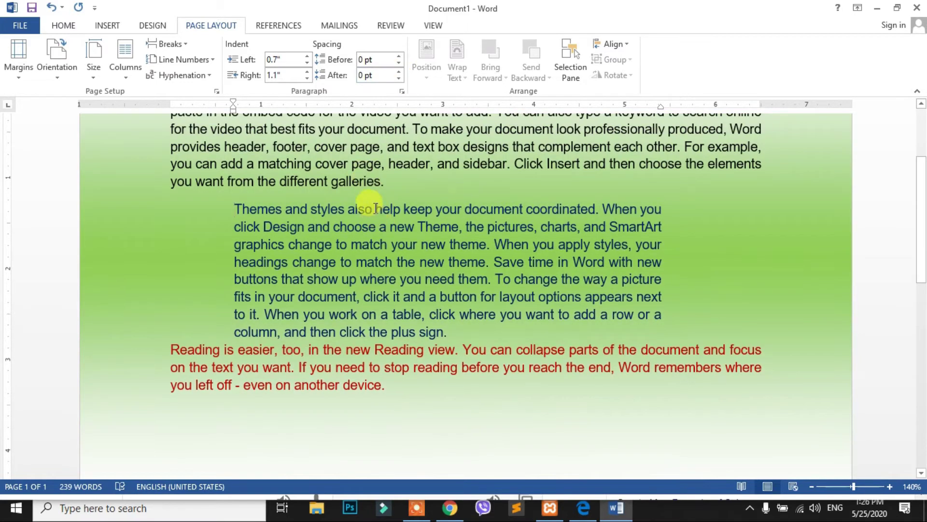
# Set the first paragraph's spacing after to 0 pt
pyautogui.click(312, 193)
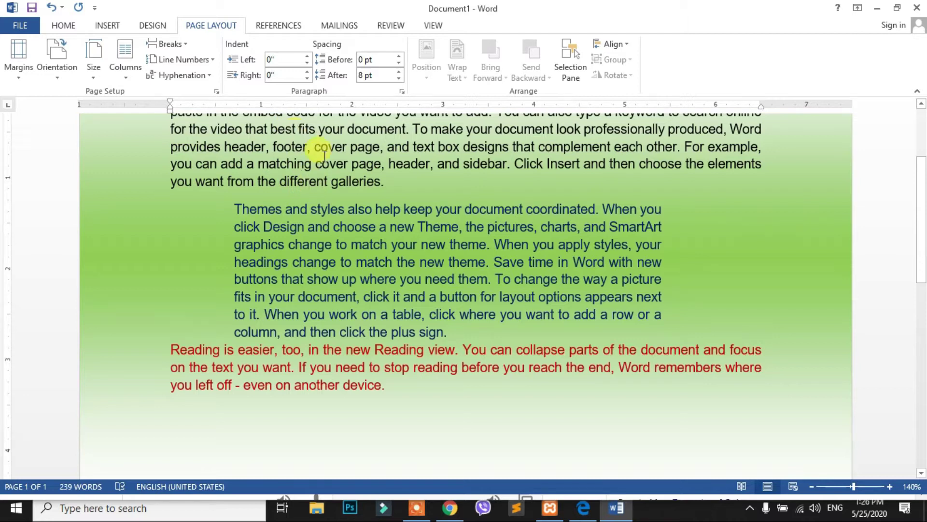
pyautogui.scroll(3, 324, 153)
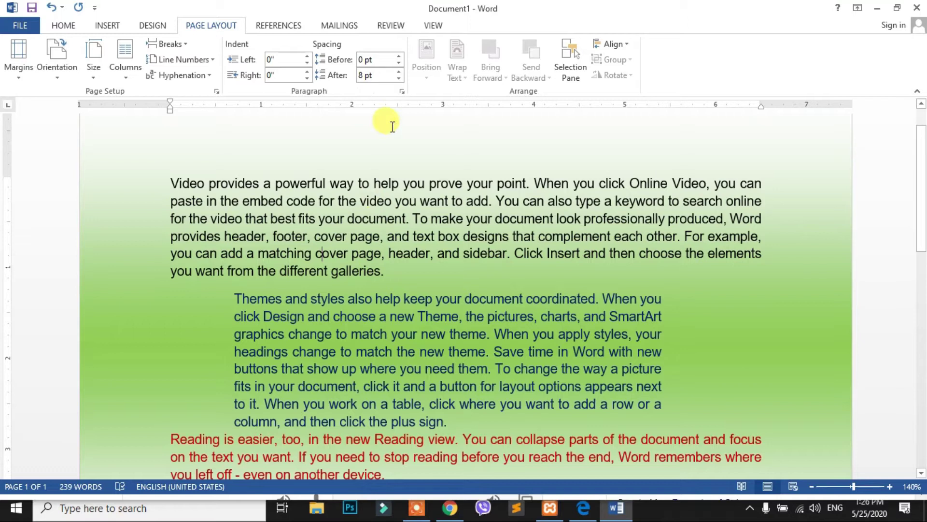
pyautogui.click(383, 271)
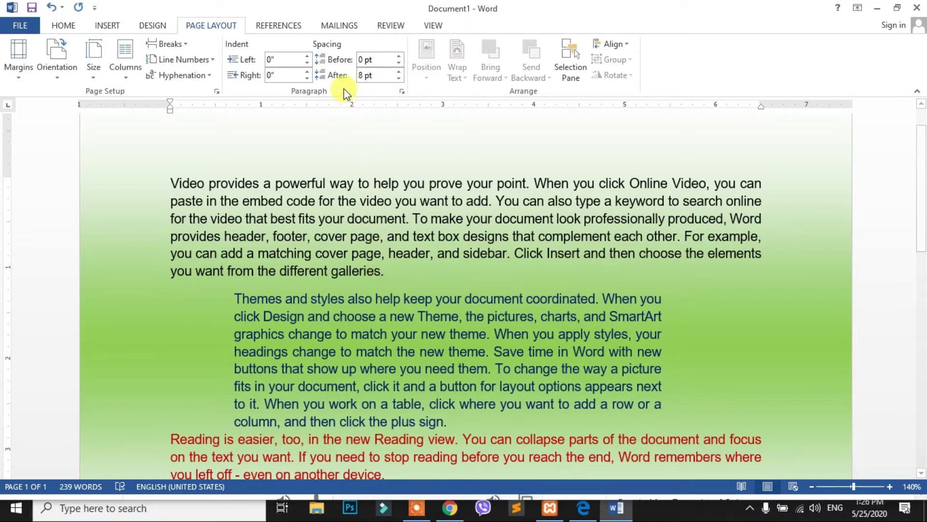
pyautogui.click(398, 79)
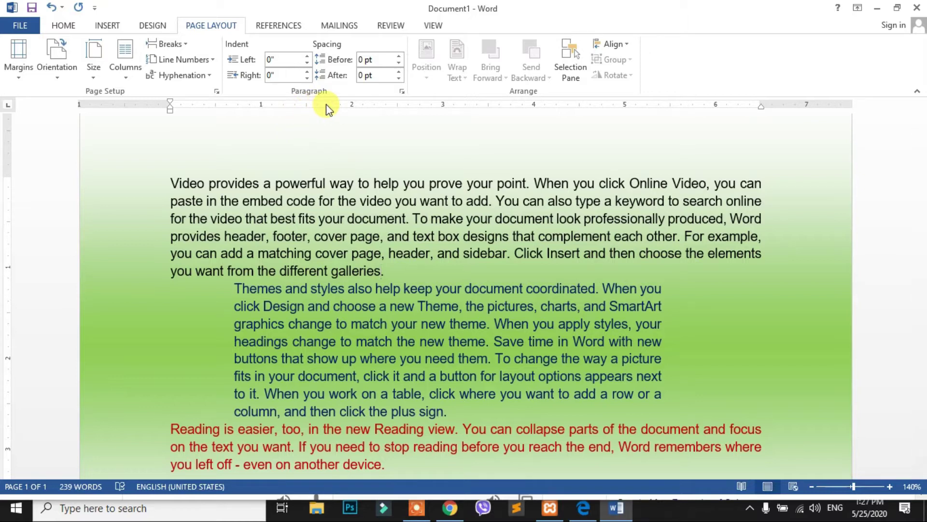
# Bring up the Paragraph dialog, reposition it, and close it without changes
pyautogui.click(401, 91)
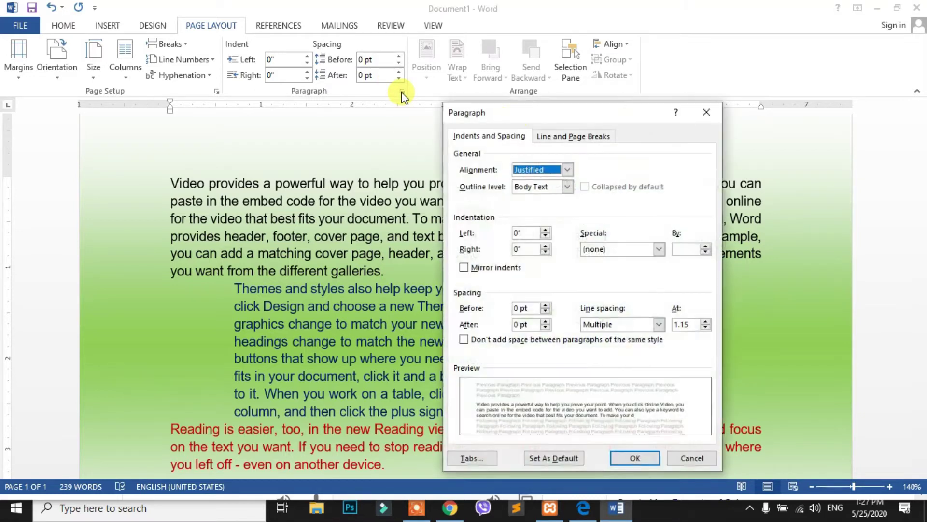
pyautogui.moveTo(518, 118); pyautogui.dragTo(608, 106)
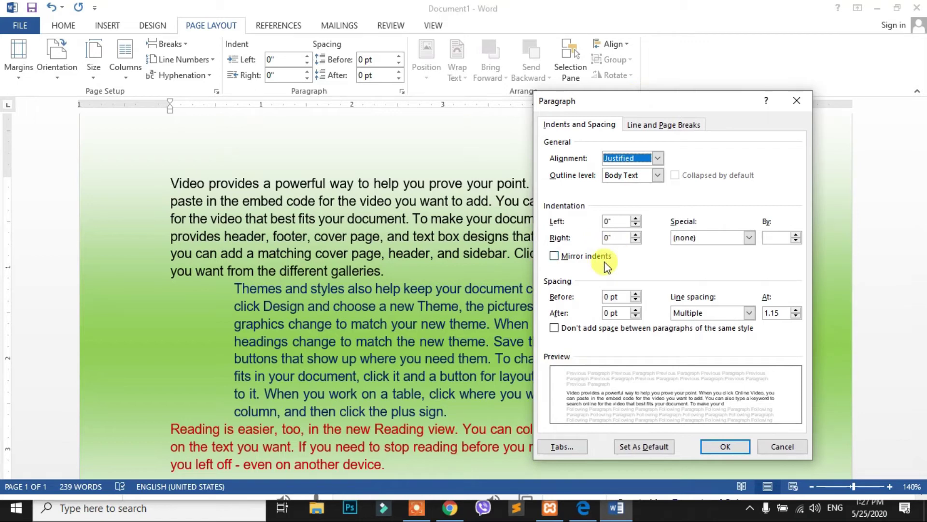
pyautogui.moveTo(642, 99); pyautogui.dragTo(551, 171)
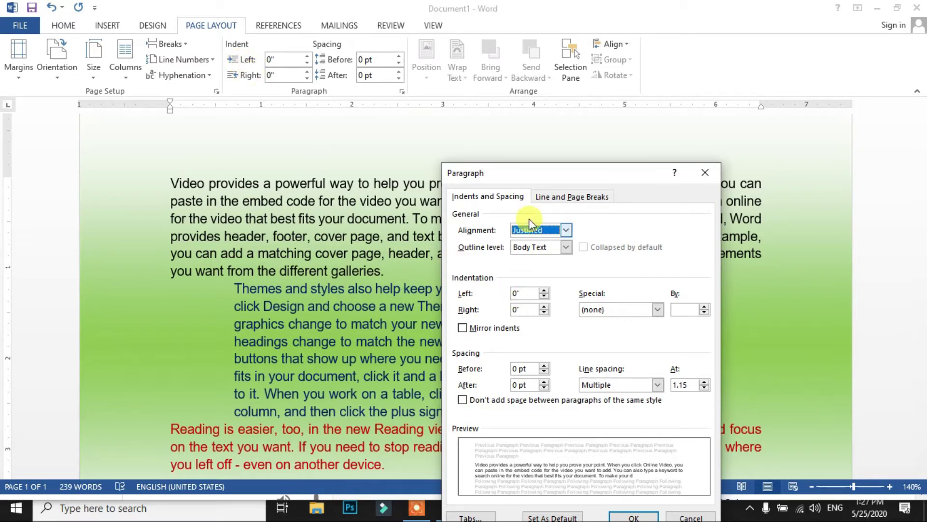
pyautogui.moveTo(534, 174); pyautogui.dragTo(529, 130)
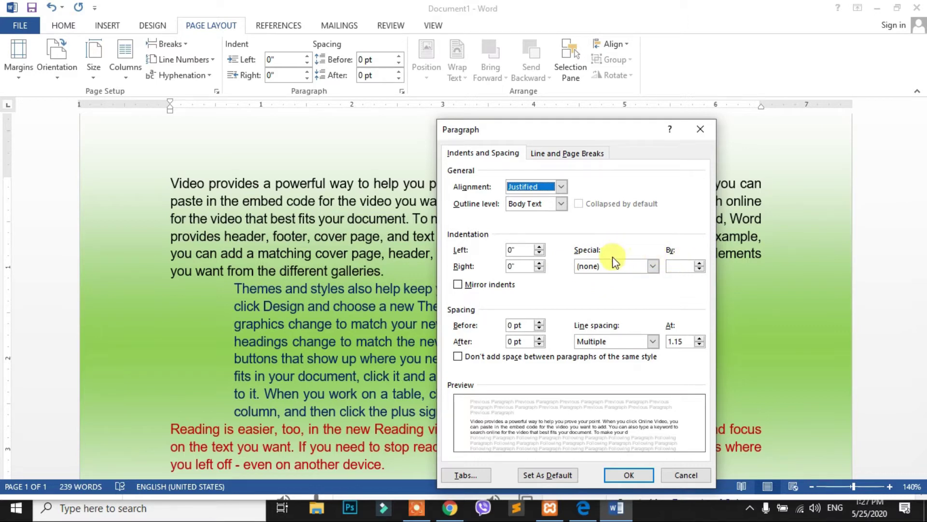
pyautogui.click(700, 129)
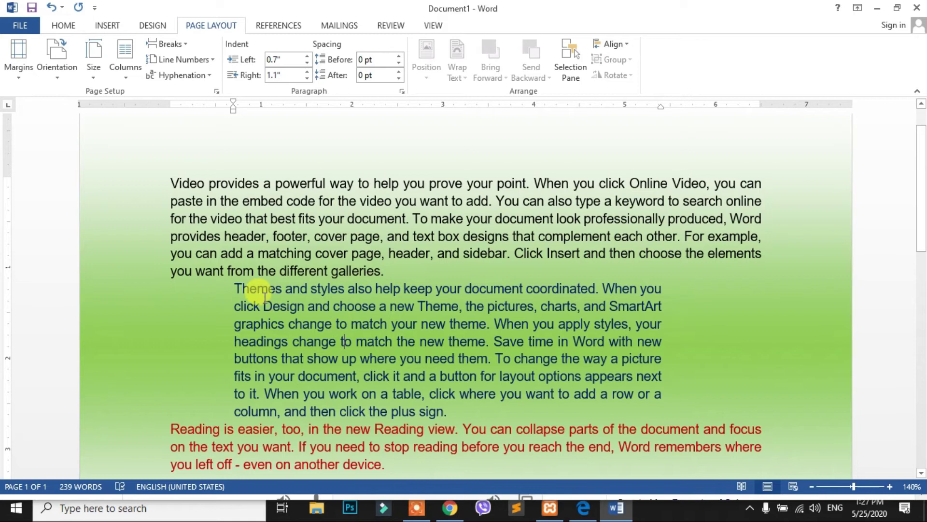
# Give the Themes paragraph a 0.5" first-line indent via the Paragraph dialog
pyautogui.moveTo(235, 288)
pyautogui.mouseDown()
pyautogui.moveTo(435, 366)
pyautogui.moveTo(475, 412)
pyautogui.mouseUp()
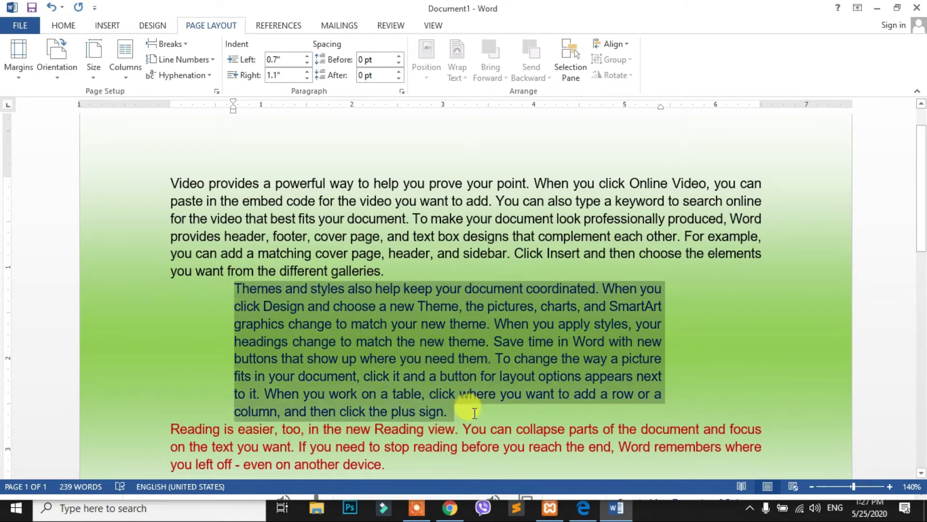
pyautogui.click(269, 291)
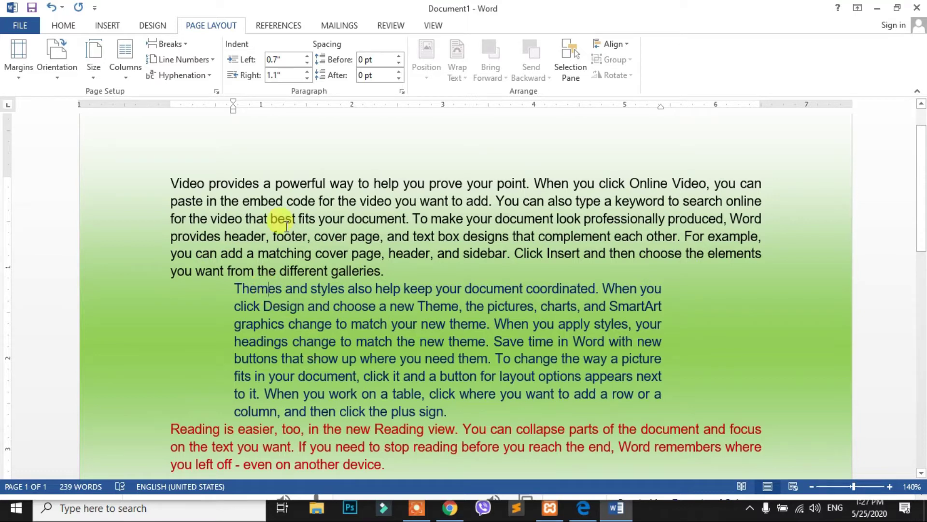
pyautogui.click(402, 91)
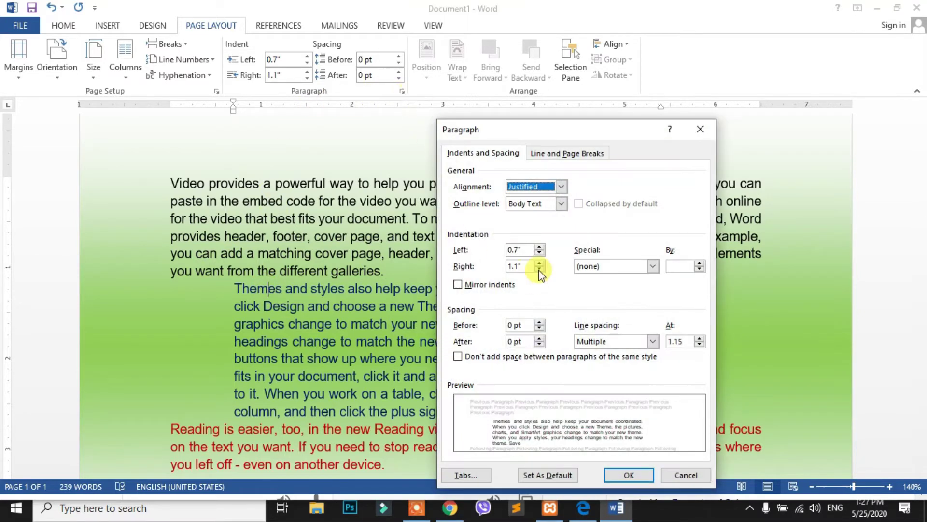
pyautogui.click(653, 266)
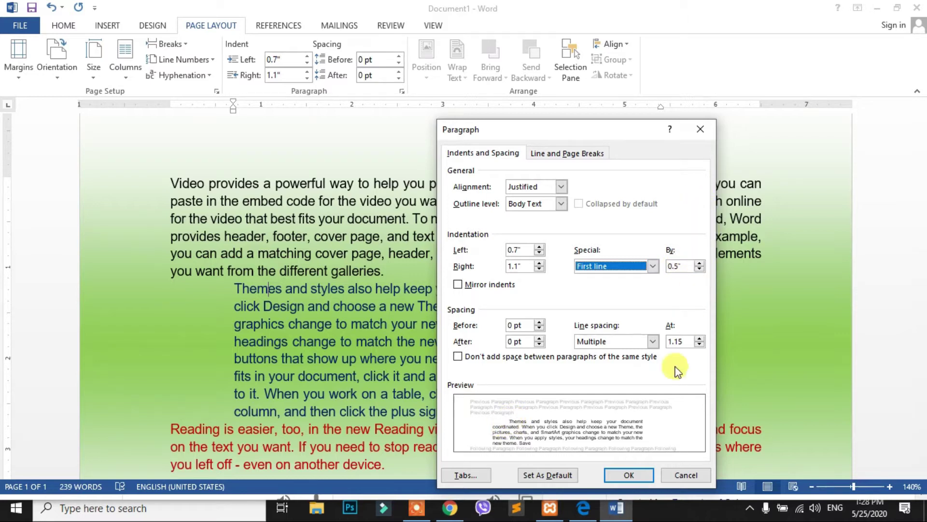
pyautogui.click(629, 474)
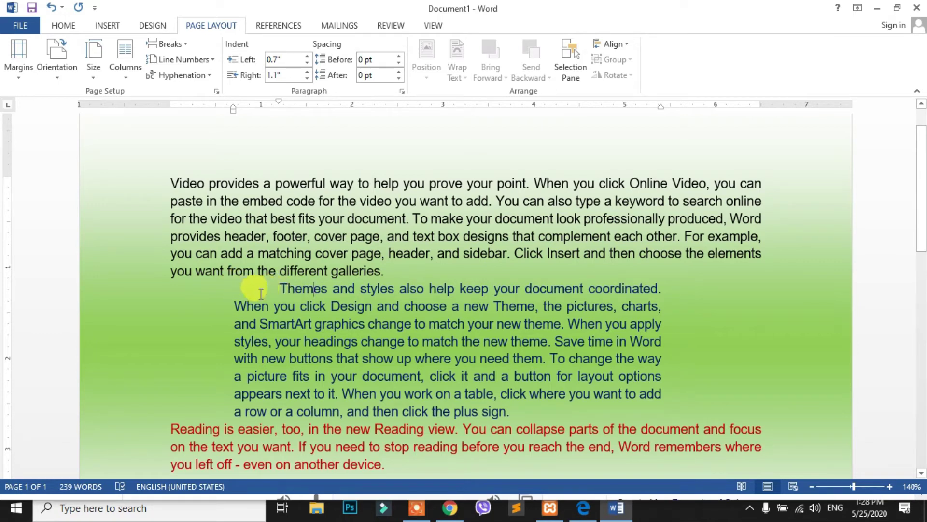
# Change the Themes paragraph's special indent to Hanging
pyautogui.click(401, 91)
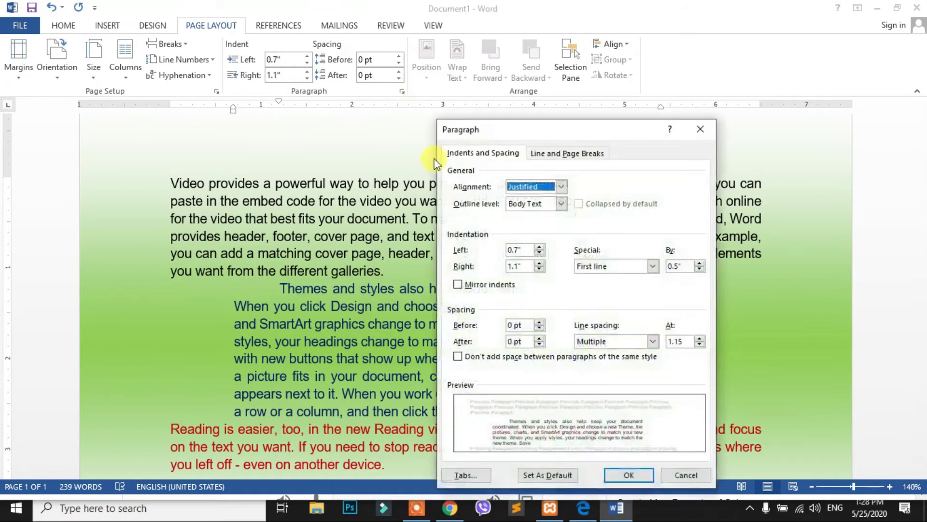
pyautogui.click(653, 265)
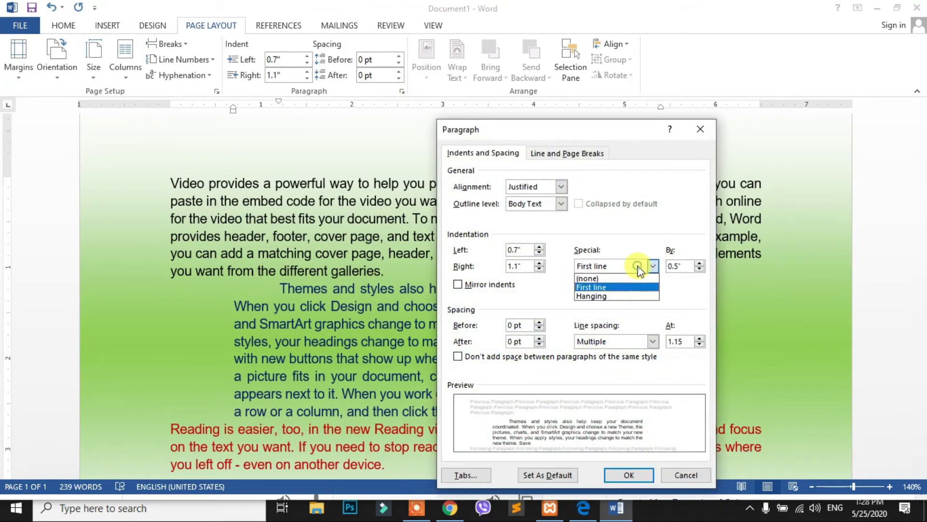
pyautogui.click(607, 295)
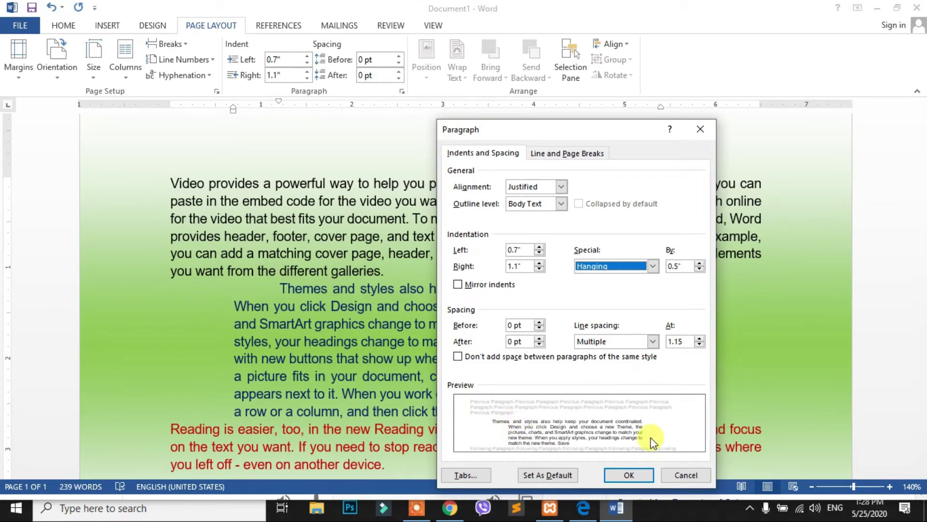
pyautogui.click(628, 475)
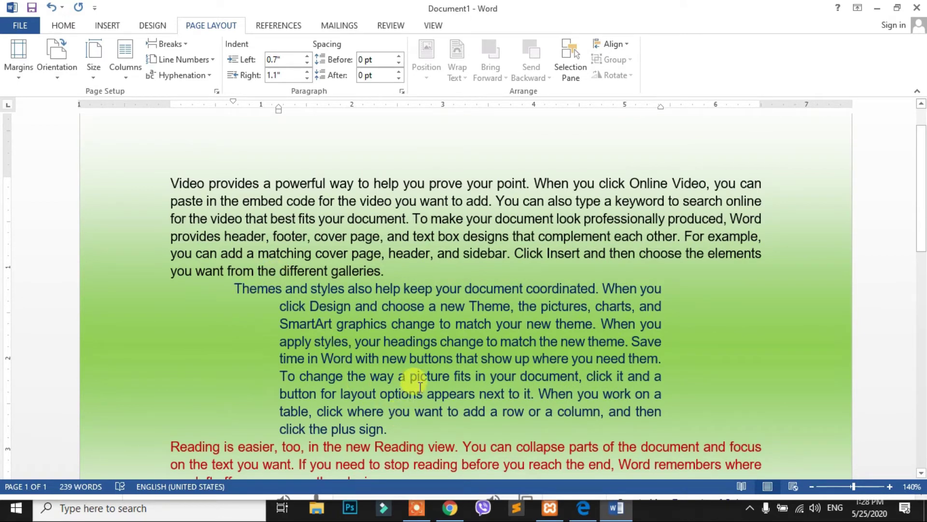
# Set the special indent back to (none) in the Paragraph dialog
pyautogui.click(403, 91)
pyautogui.click(609, 266)
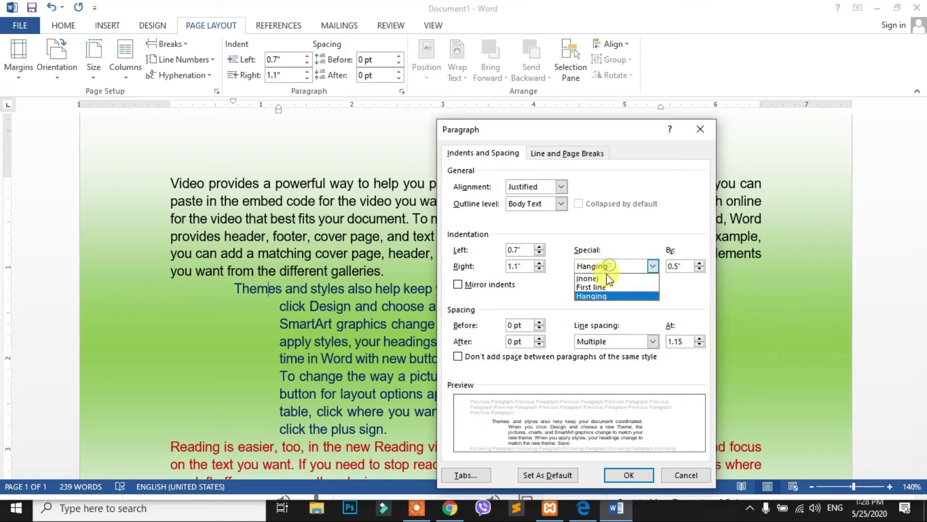
pyautogui.click(605, 278)
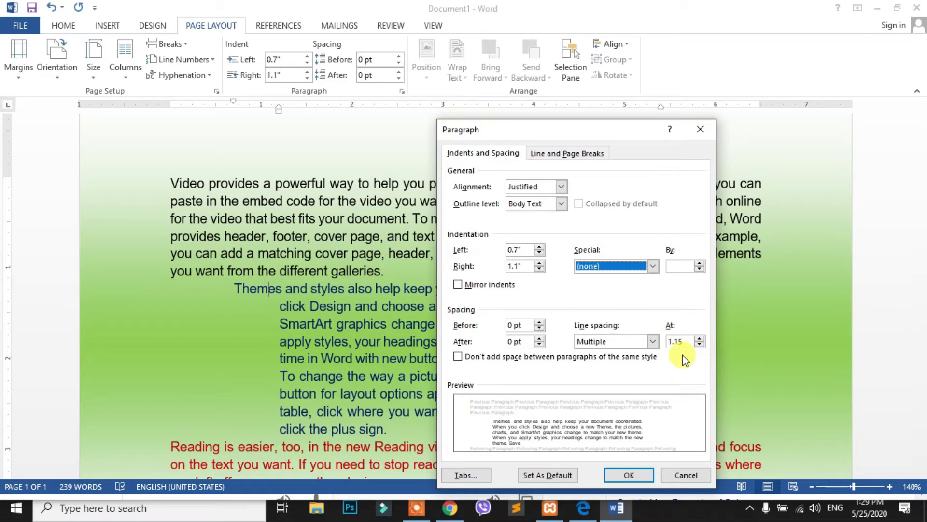
# Apply double line spacing to the Themes paragraph
pyautogui.click(650, 344)
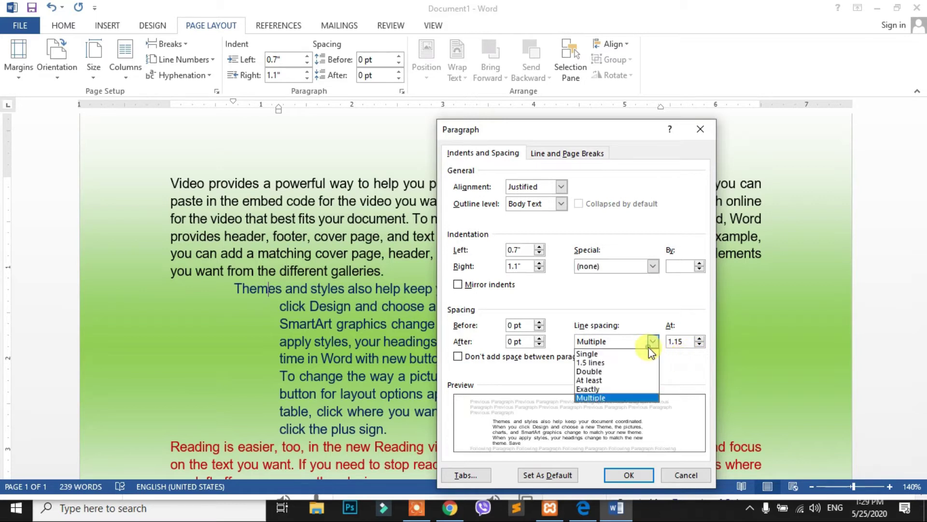
pyautogui.click(599, 374)
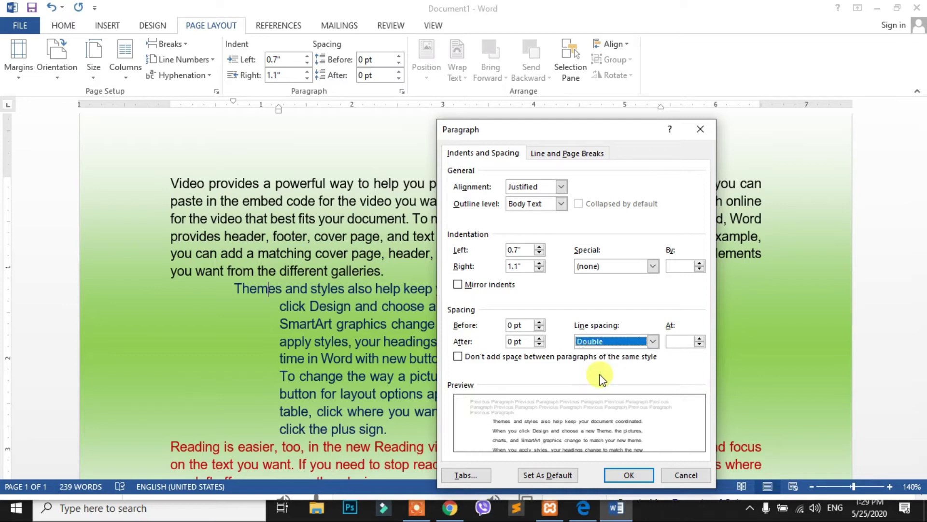
pyautogui.click(628, 475)
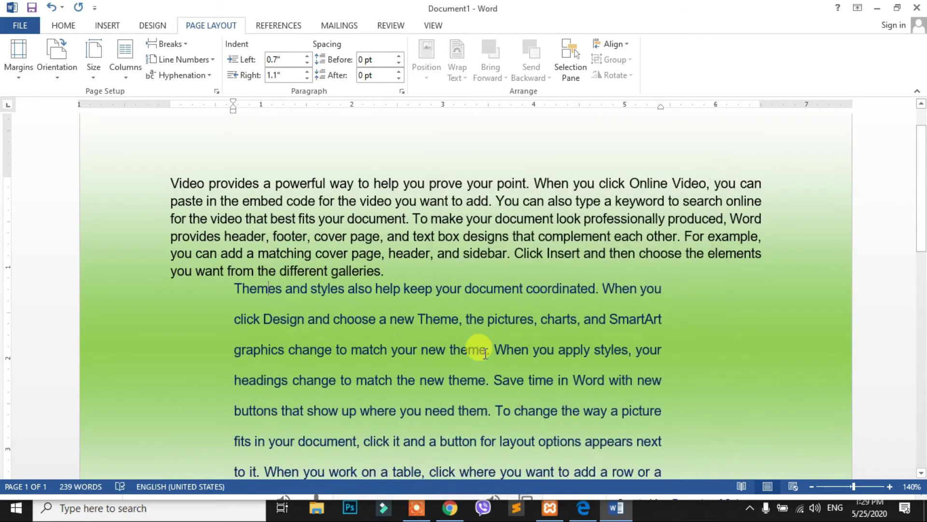
pyautogui.scroll(-3, 435, 314)
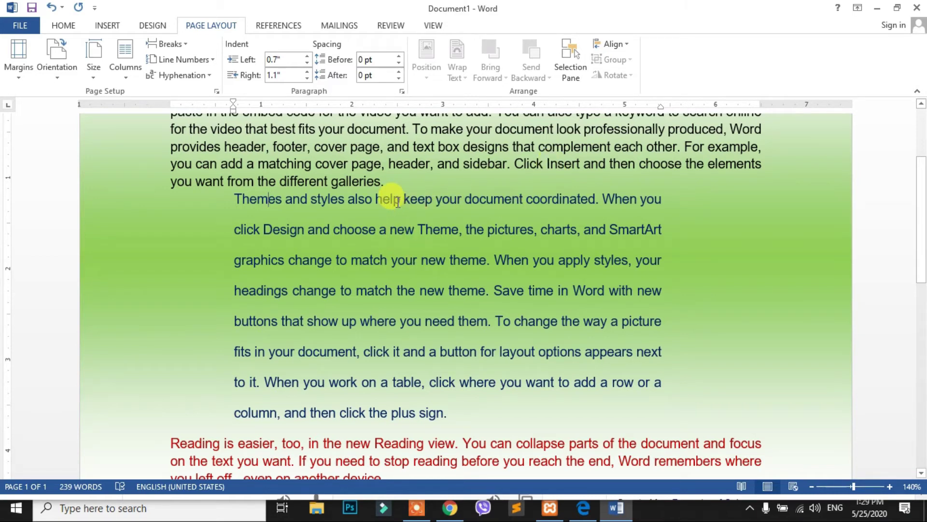
# Change the paragraph's line spacing to a 0.5 multiple
pyautogui.click(401, 91)
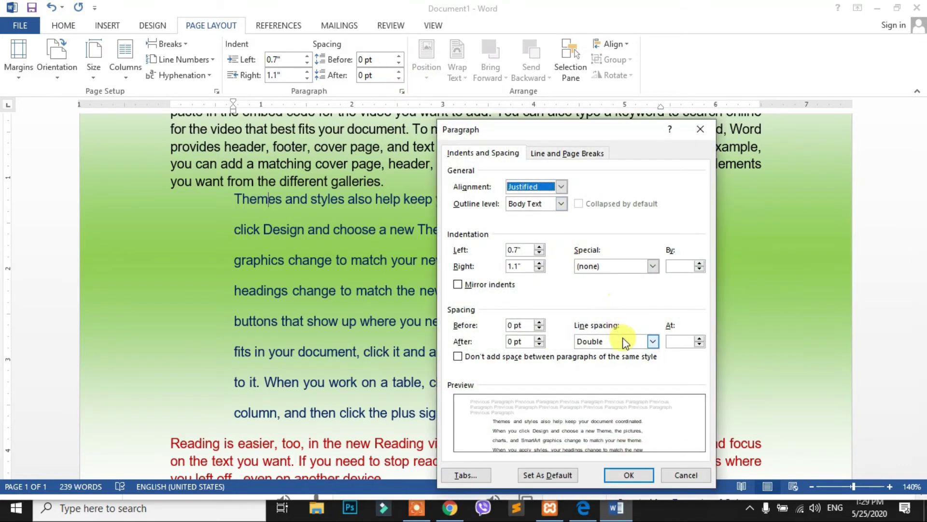
pyautogui.click(652, 342)
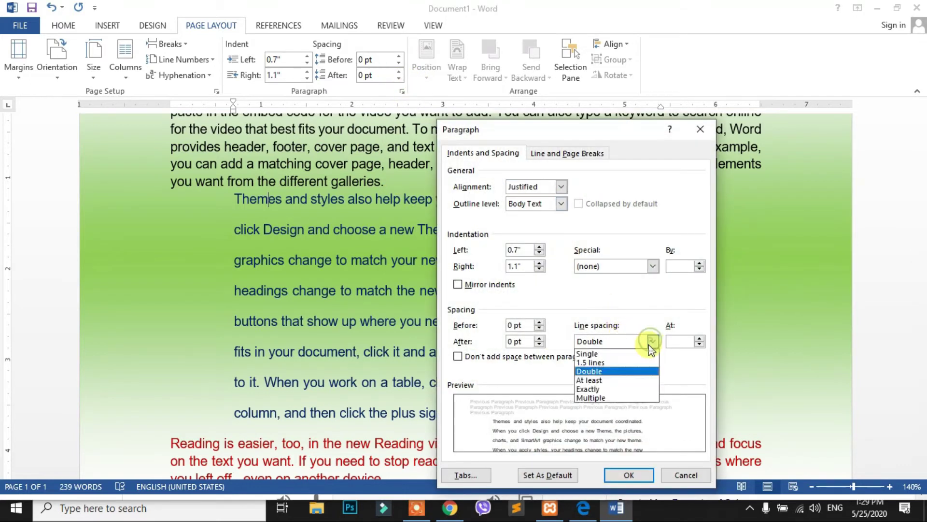
pyautogui.click(612, 398)
pyautogui.click(674, 342)
pyautogui.write('0.5')
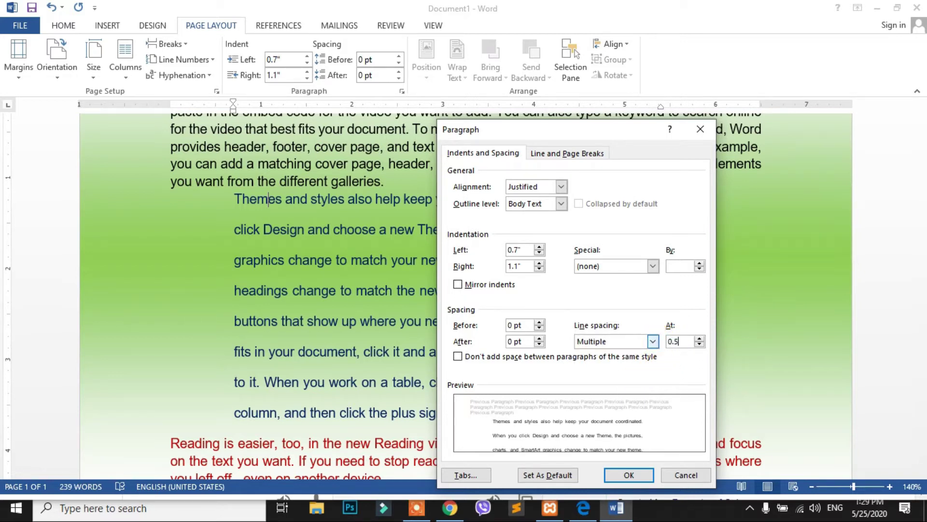
pyautogui.click(638, 473)
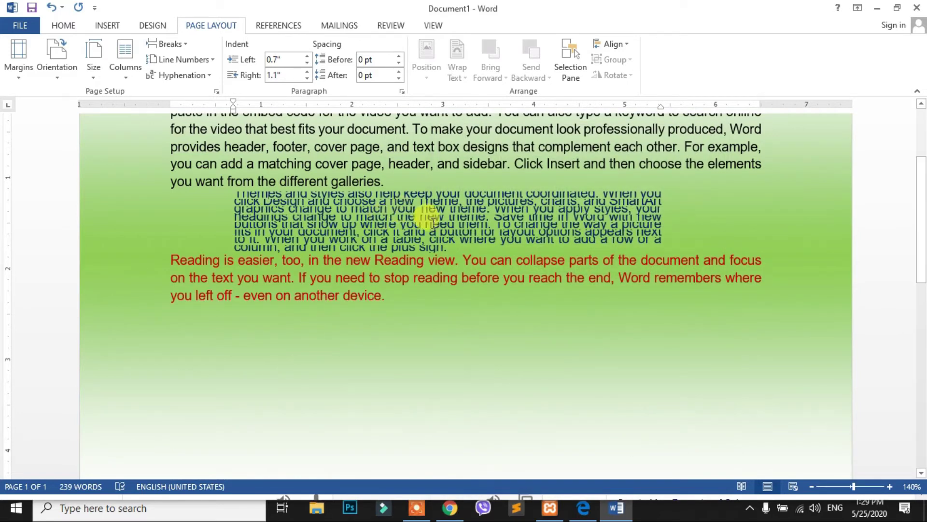
# Change the paragraph's line spacing to 1.5 lines
pyautogui.click(401, 90)
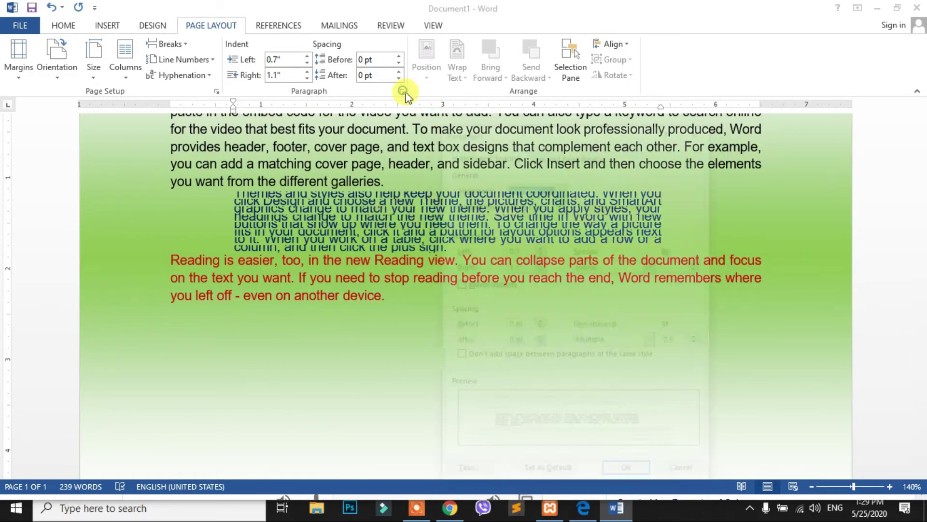
pyautogui.click(685, 341)
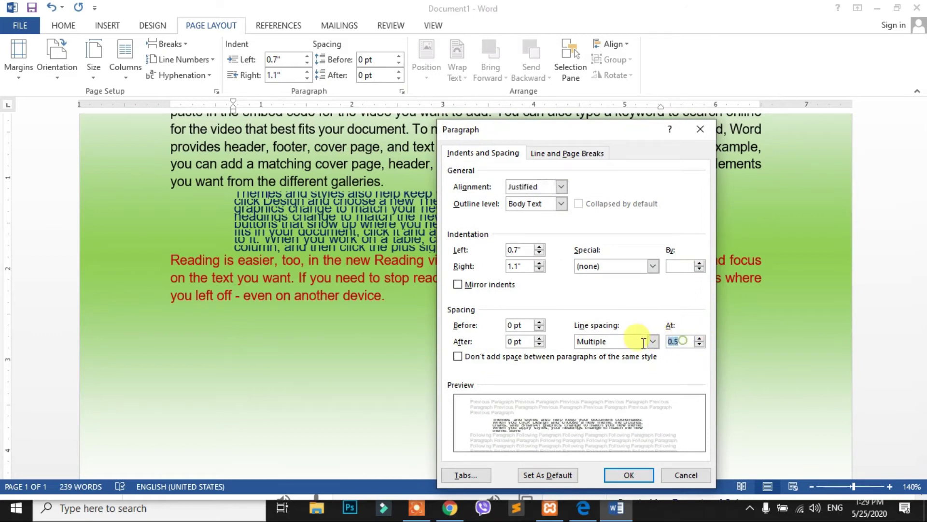
pyautogui.write('1.')
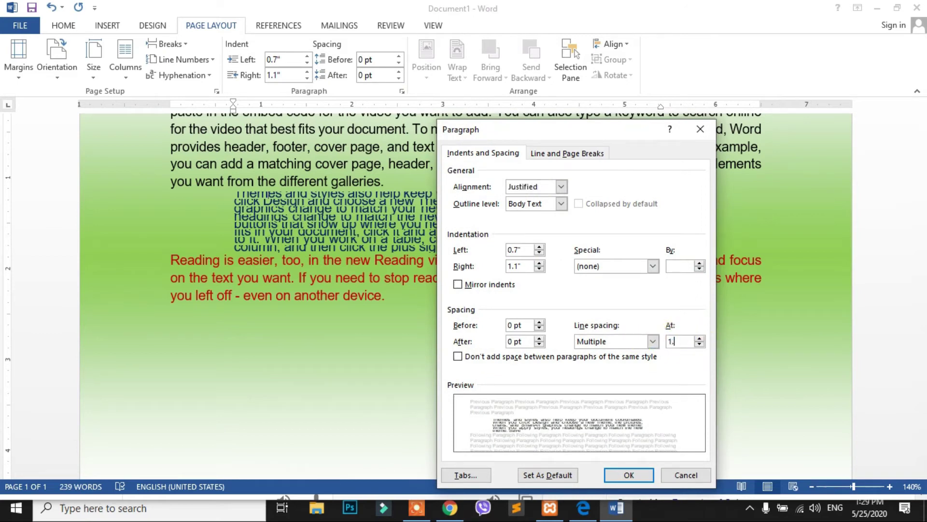
pyautogui.click(629, 475)
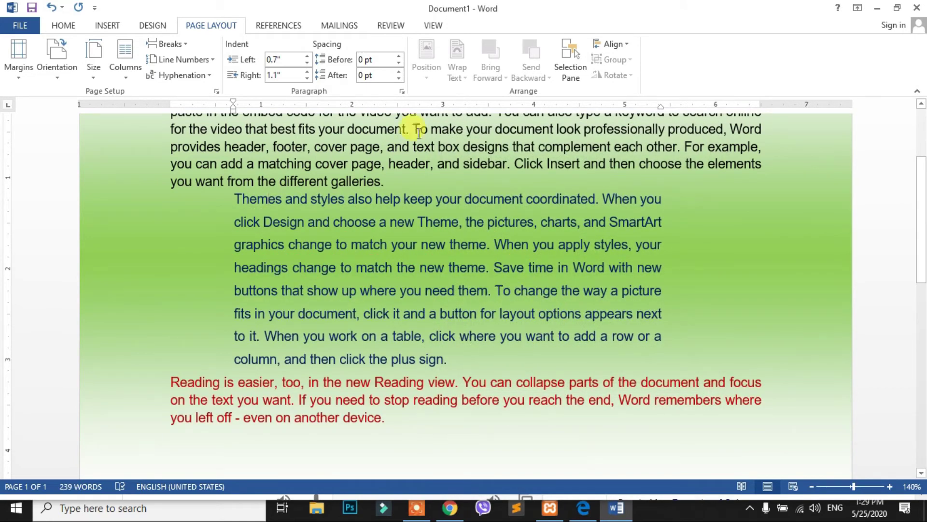
pyautogui.click(404, 92)
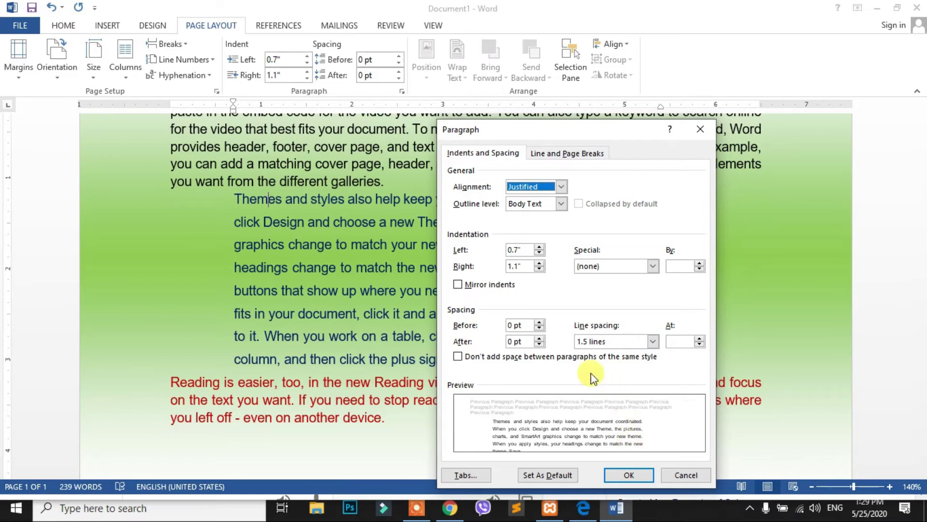
pyautogui.click(626, 476)
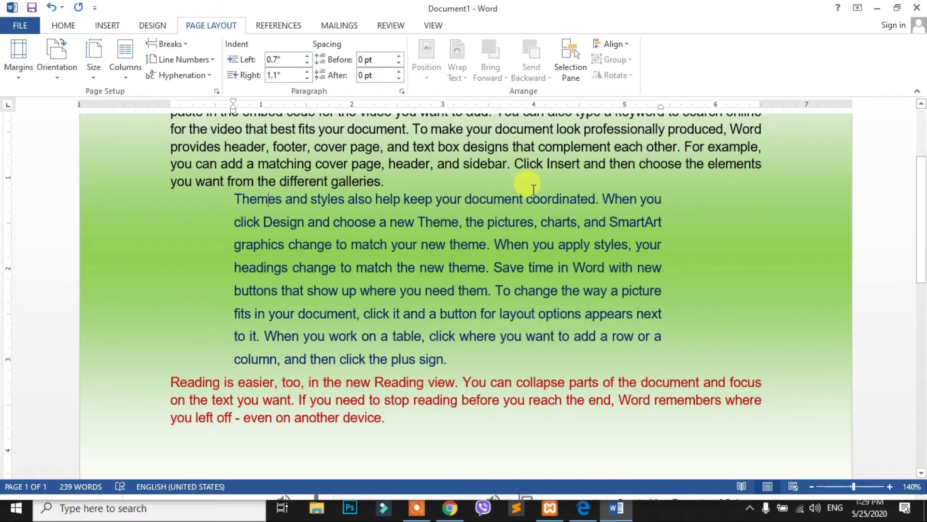
# Scroll back to the top of the page and show the Insert ribbon
pyautogui.scroll(3, 529, 184)
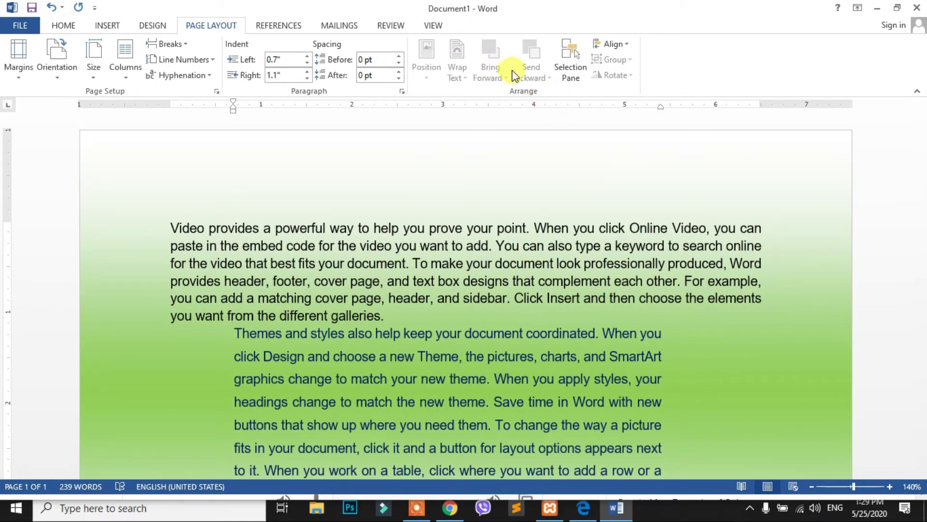
pyautogui.click(107, 25)
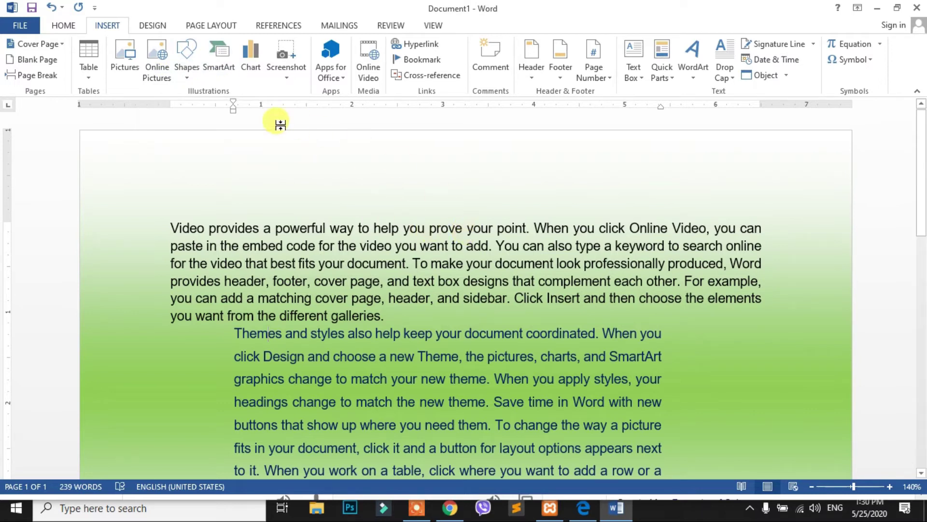
# Draw a rounded rectangle and a right arrow over the text
pyautogui.click(188, 77)
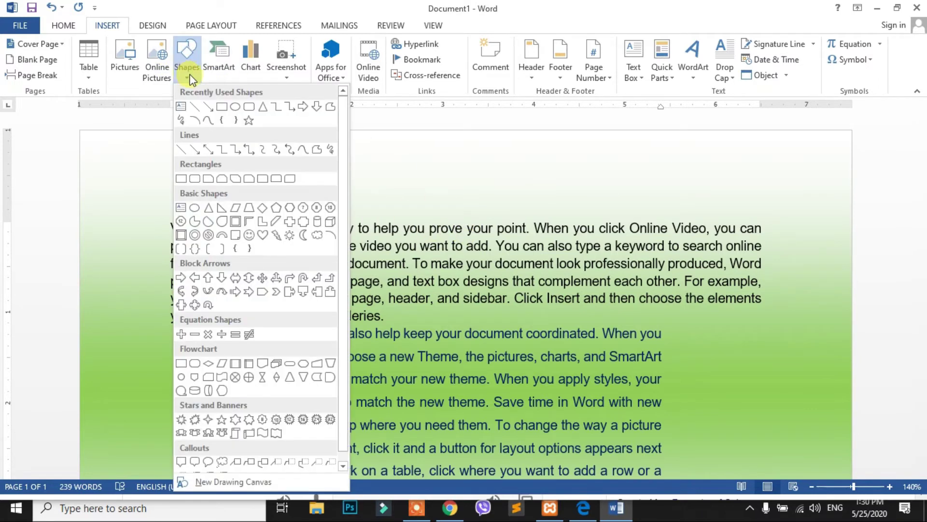
pyautogui.click(261, 186)
pyautogui.moveTo(339, 278); pyautogui.dragTo(600, 418)
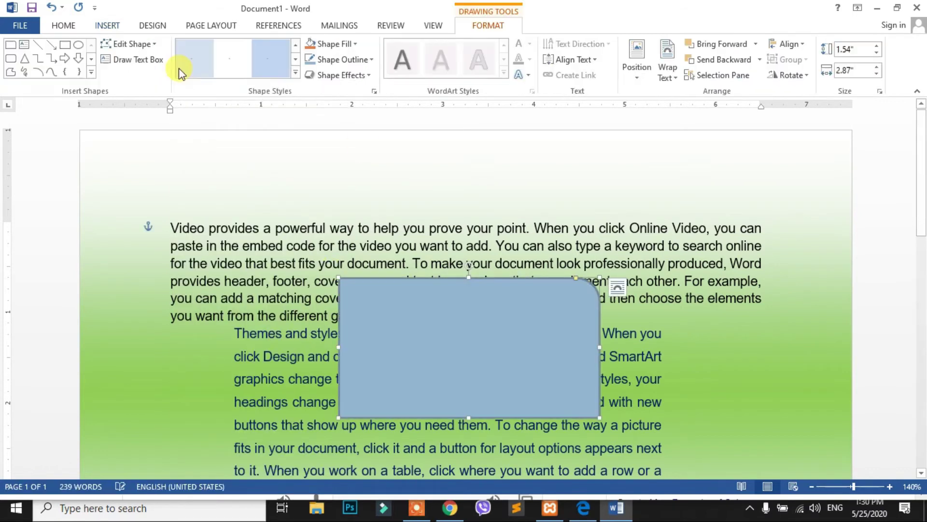
pyautogui.moveTo(238, 291); pyautogui.dragTo(454, 451)
# Draw a smiley face over the arrow and style it with black fill and white outline
pyautogui.click(63, 68)
pyautogui.click(78, 190)
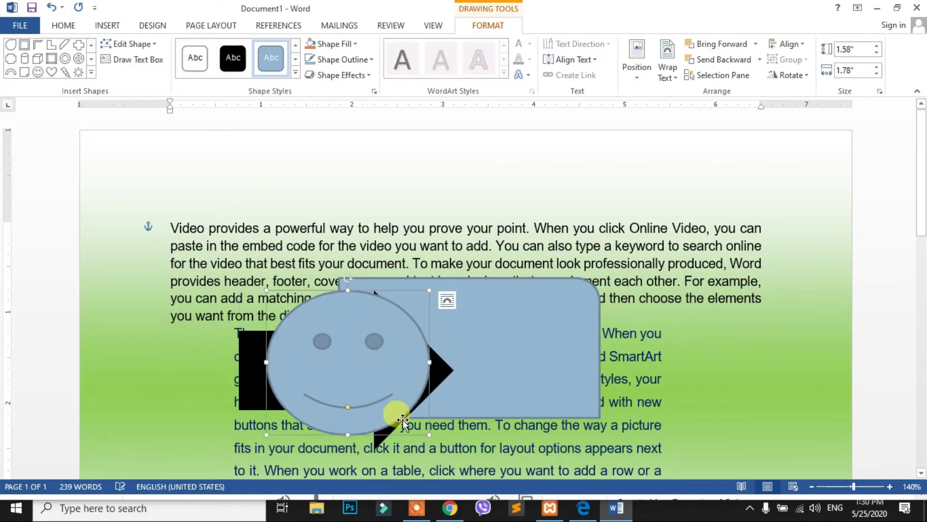
pyautogui.moveTo(219, 257); pyautogui.dragTo(383, 400)
pyautogui.click(295, 72)
pyautogui.click(200, 128)
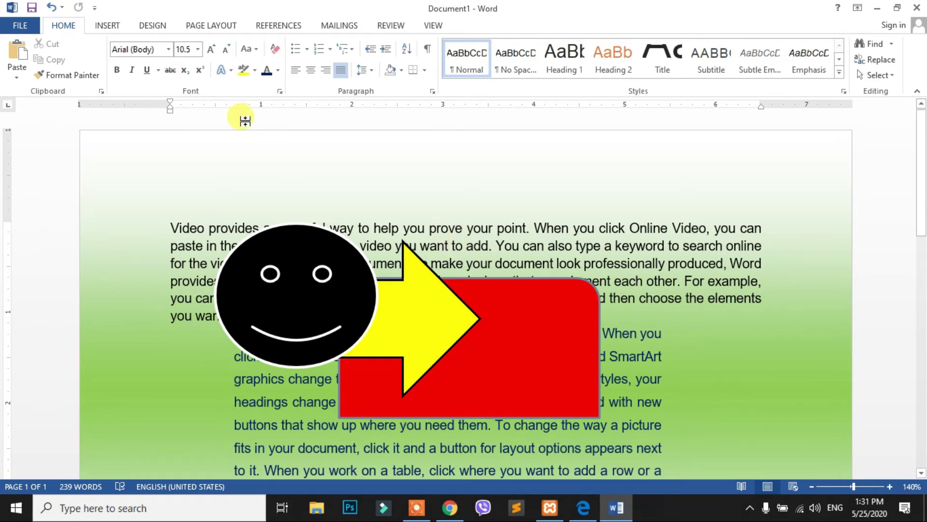
# Select the smiley face, nudge it slightly up-left, and bring up its Position choices
pyautogui.click(231, 25)
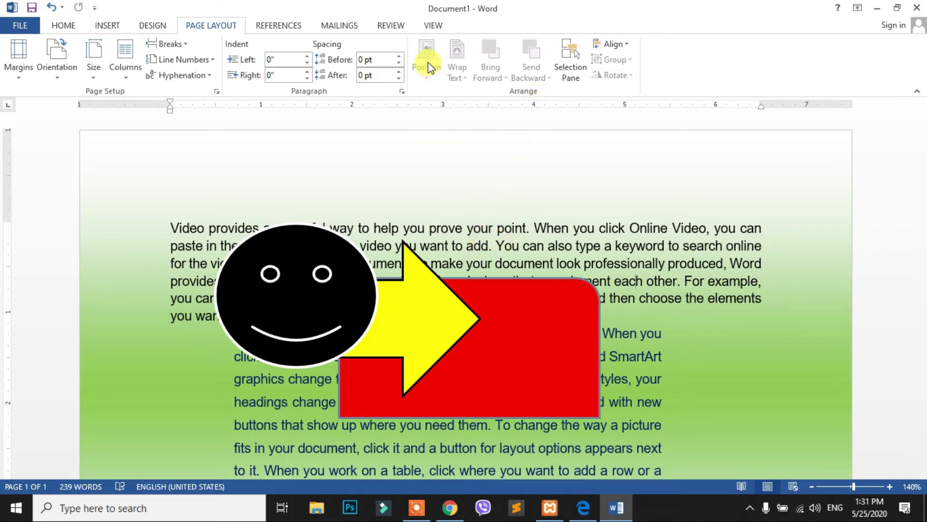
pyautogui.click(330, 293)
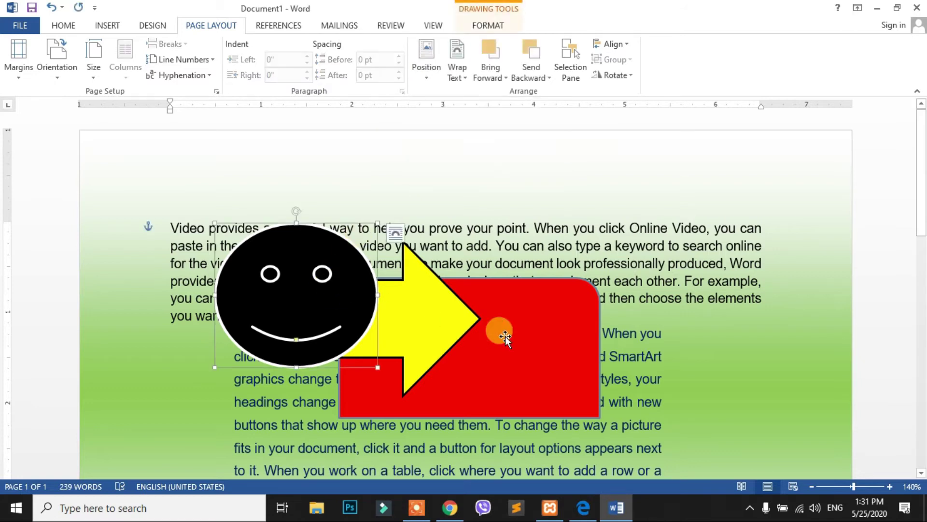
pyautogui.keyDown('ctrl'); pyautogui.scroll(-3, 502, 325); pyautogui.keyUp('ctrl')
pyautogui.keyDown('ctrl'); pyautogui.scroll(-1, 502, 327); pyautogui.keyUp('ctrl')
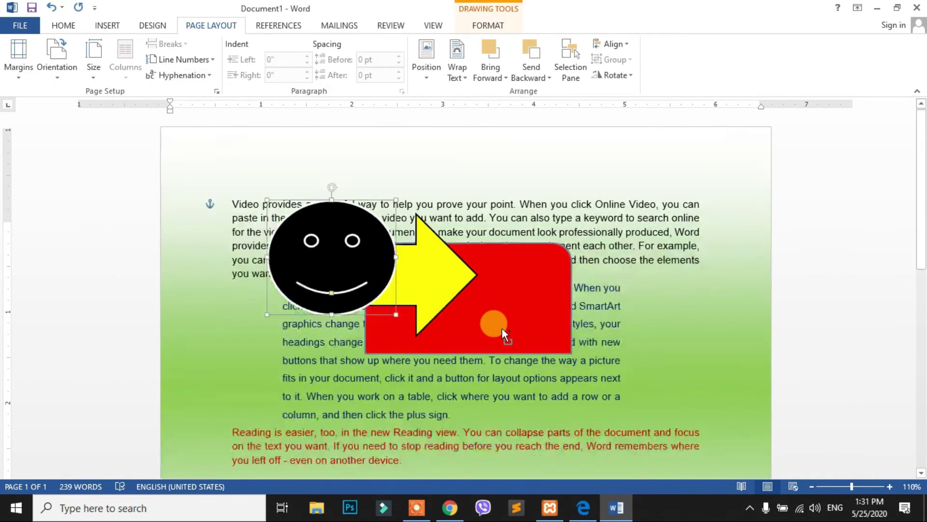
pyautogui.keyDown('ctrl'); pyautogui.scroll(-2, 502, 327); pyautogui.keyUp('ctrl')
pyautogui.scroll(-3, 502, 328)
pyautogui.scroll(-4, 502, 328)
pyautogui.scroll(-4, 502, 328)
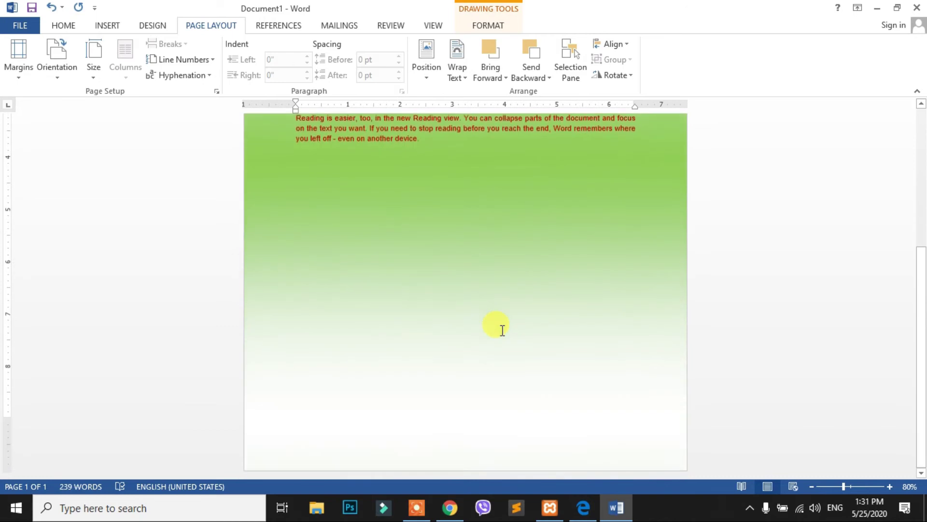
pyautogui.scroll(2, 503, 330)
pyautogui.scroll(5, 502, 330)
pyautogui.scroll(3, 500, 330)
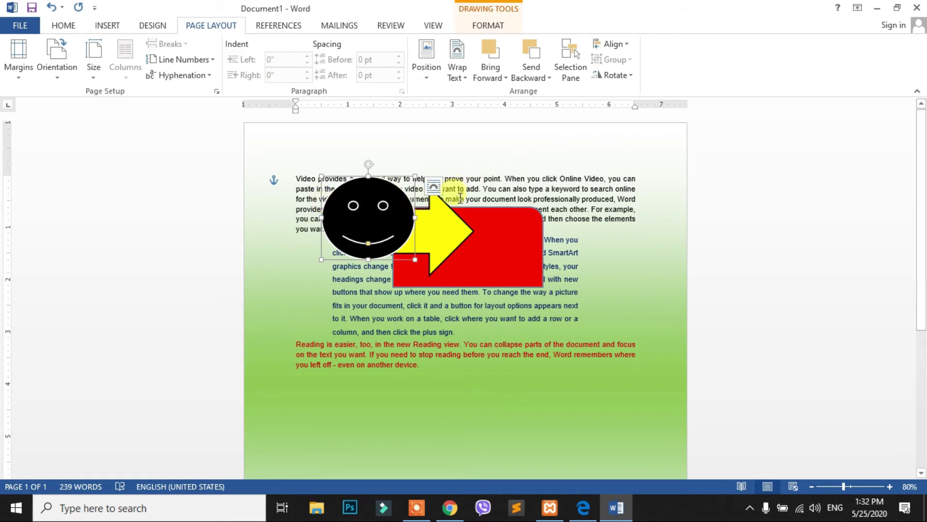
pyautogui.moveTo(368, 231); pyautogui.dragTo(362, 227)
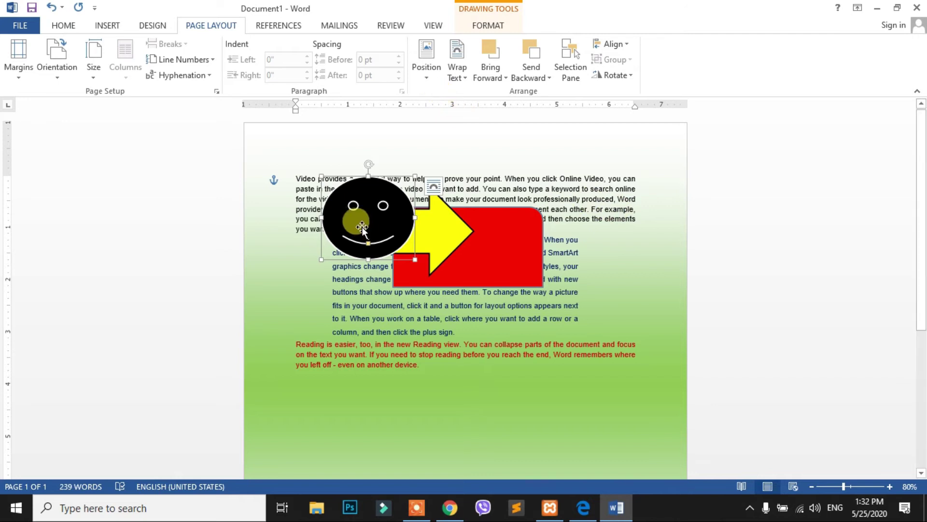
pyautogui.click(425, 73)
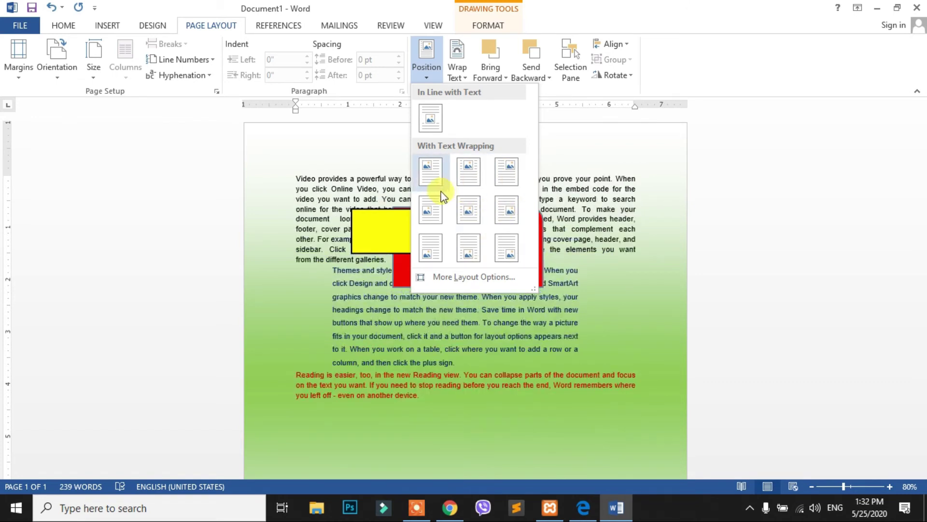
# Place the smiley at Top Center with Square text wrapping, then dismiss the Wrap Text menu
pyautogui.click(467, 171)
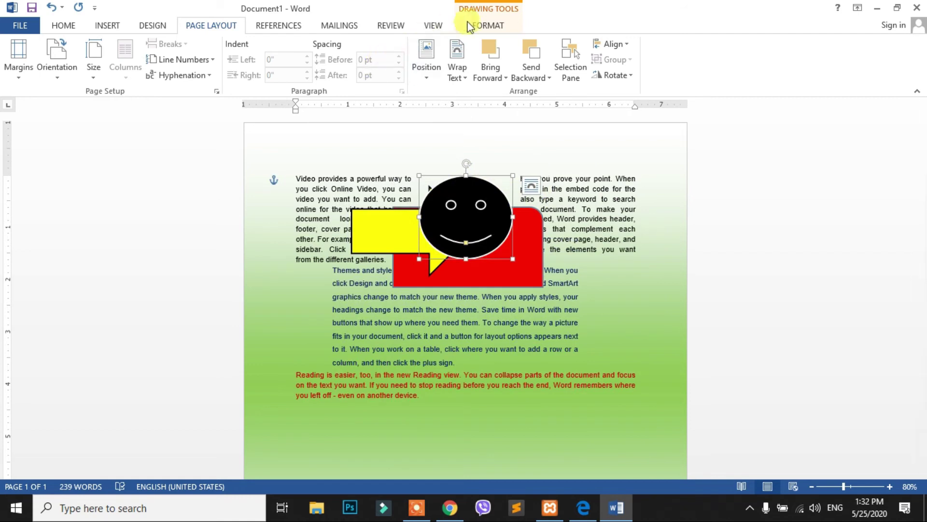
pyautogui.click(465, 85)
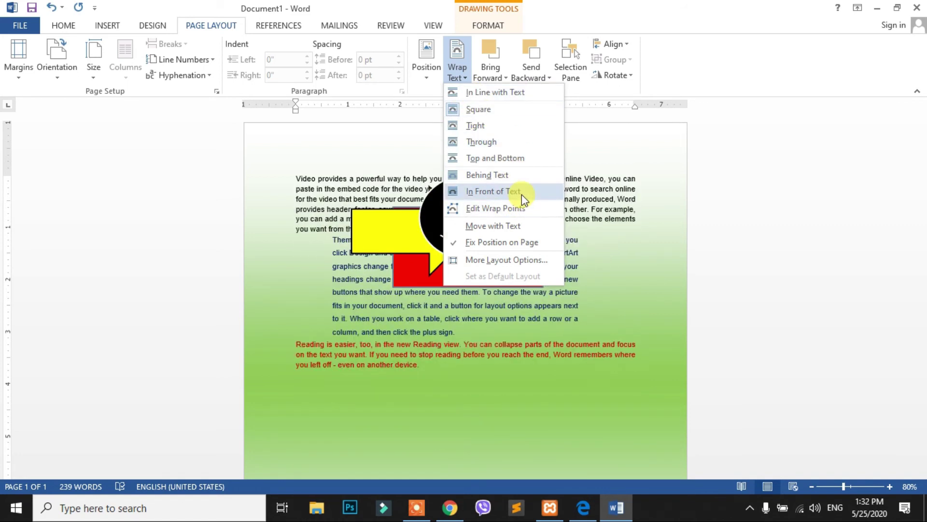
pyautogui.press('s')
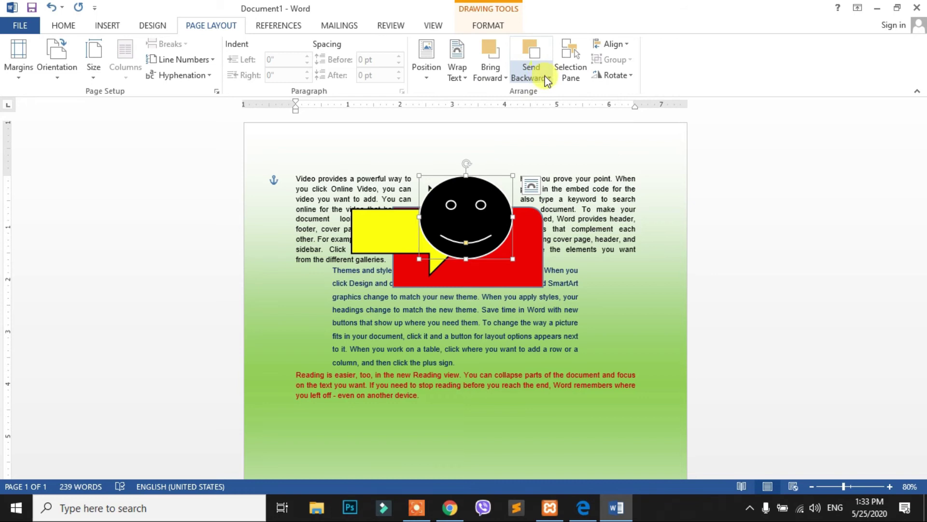
# Shift the smiley left and move the red rectangle over its lower left, one layer forward
pyautogui.moveTo(473, 204); pyautogui.dragTo(414, 186)
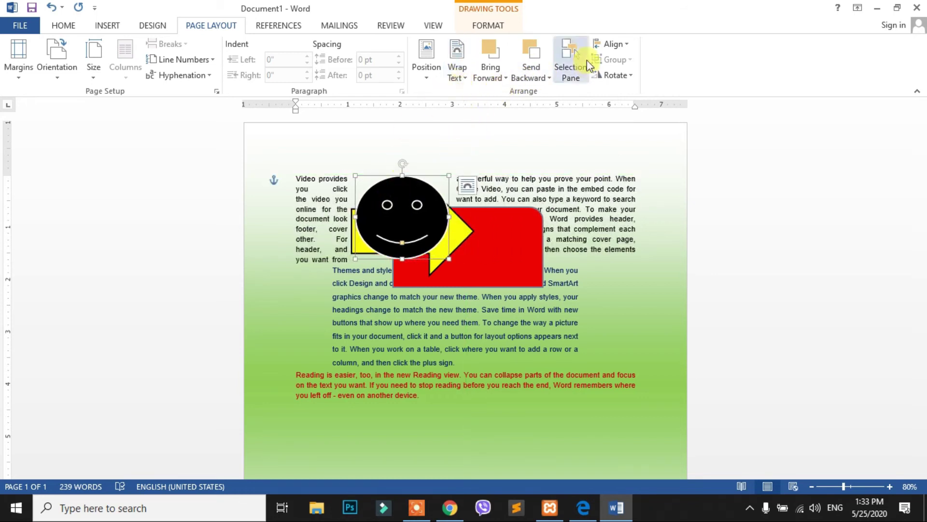
pyautogui.click(516, 240)
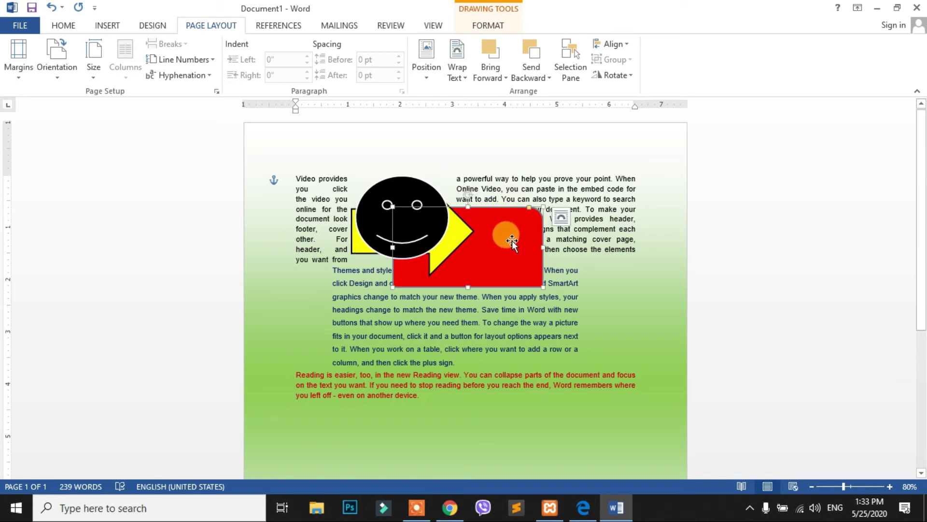
pyautogui.moveTo(512, 240); pyautogui.dragTo(506, 219)
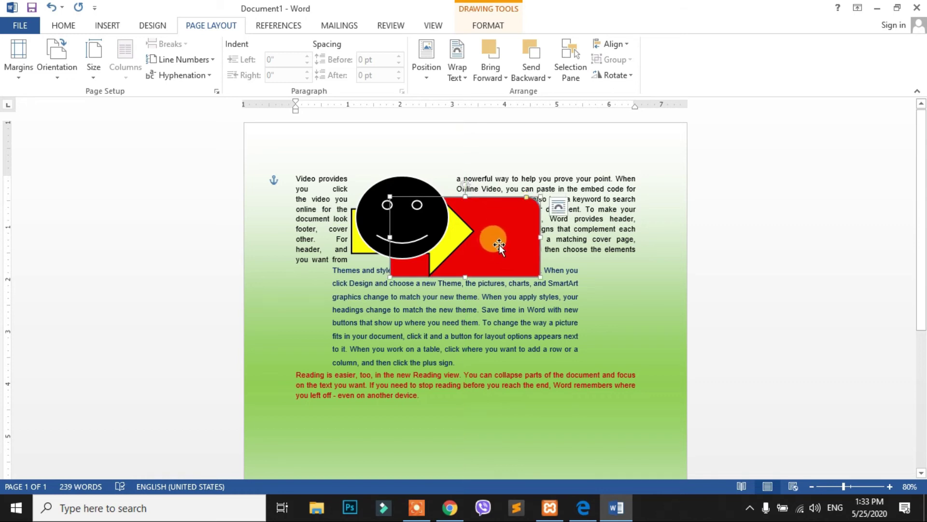
pyautogui.moveTo(505, 244); pyautogui.dragTo(451, 246)
pyautogui.moveTo(497, 227); pyautogui.dragTo(497, 227)
pyautogui.click(506, 78)
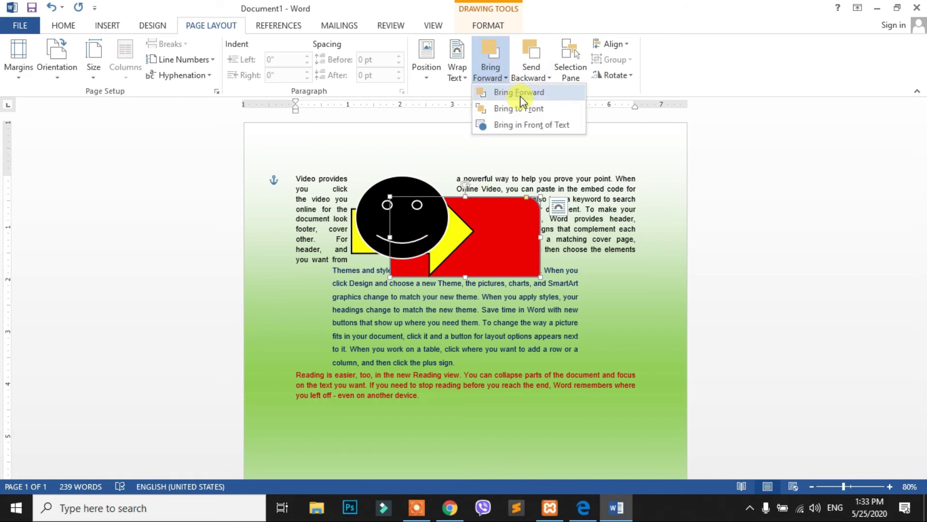
pyautogui.click(520, 96)
pyautogui.moveTo(480, 214); pyautogui.dragTo(391, 225)
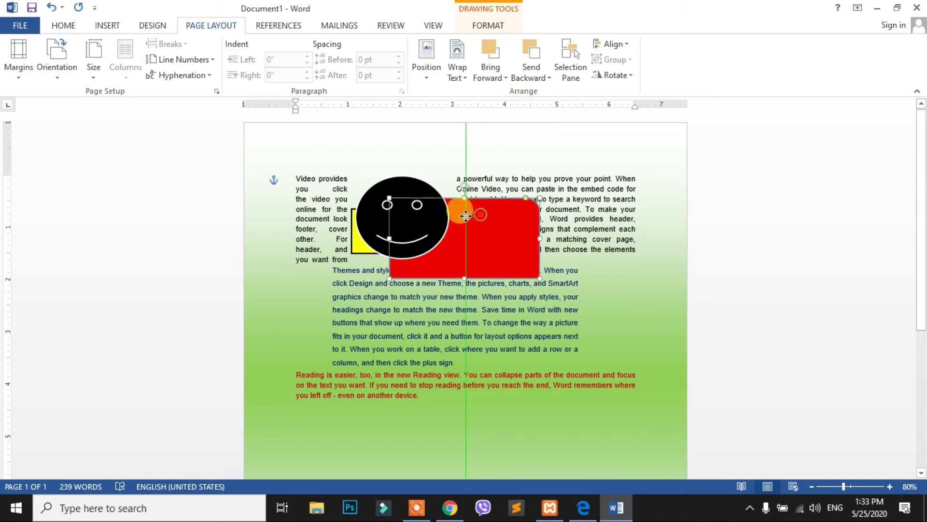
# Bring the smiley forward one layer, then bring the red rectangle in front of it
pyautogui.click(392, 225)
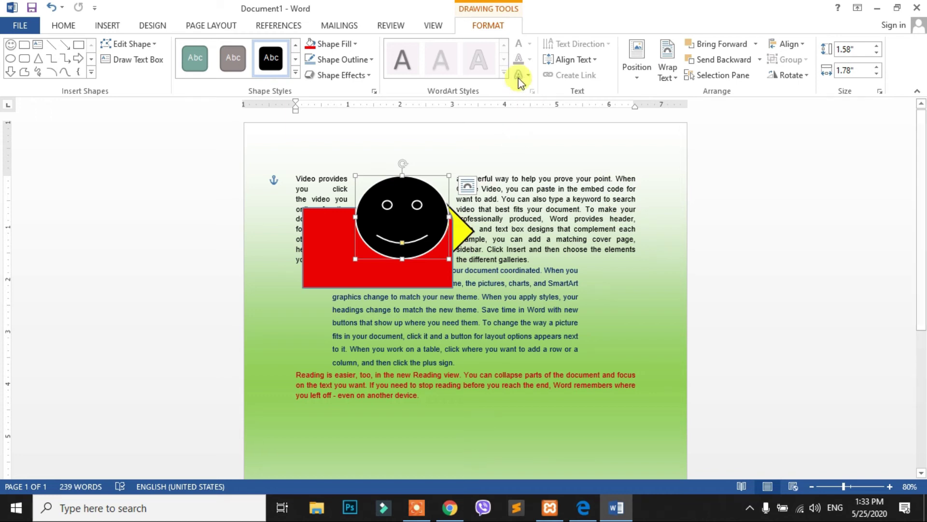
pyautogui.click(234, 25)
pyautogui.click(491, 72)
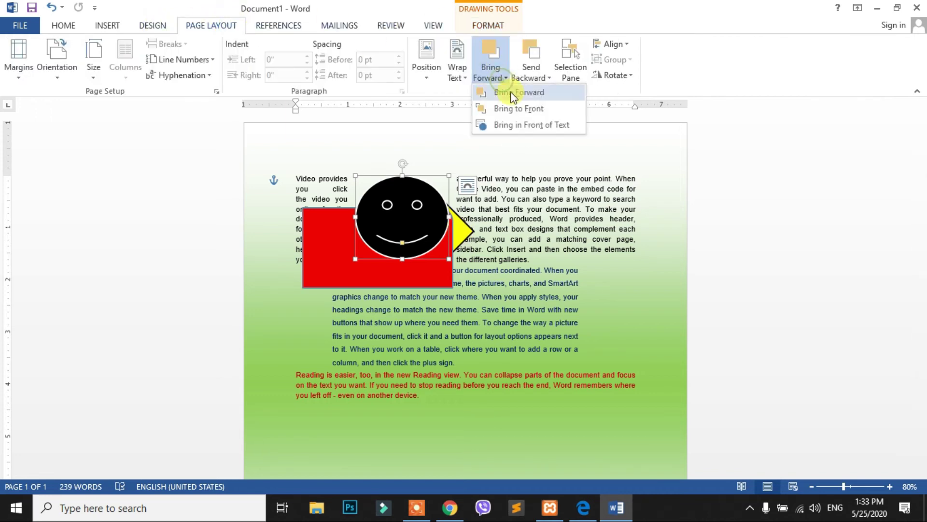
pyautogui.click(528, 93)
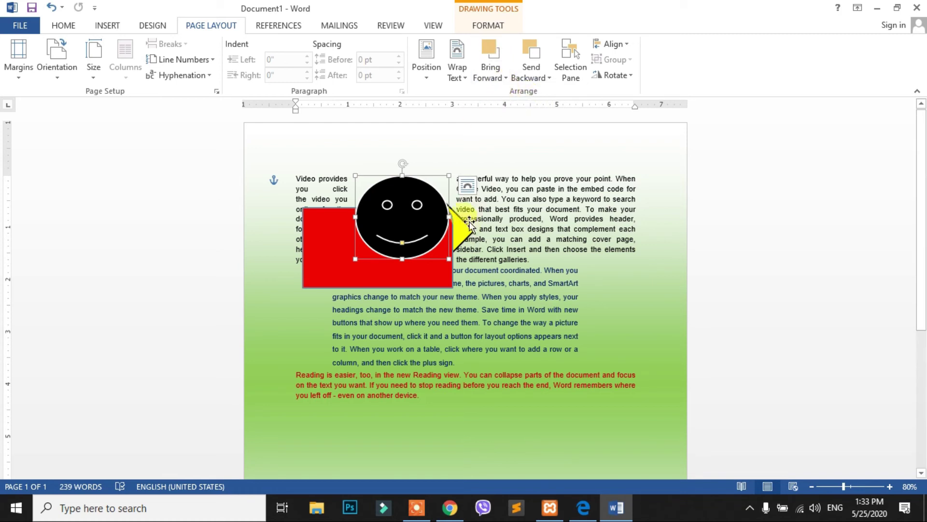
pyautogui.click(428, 280)
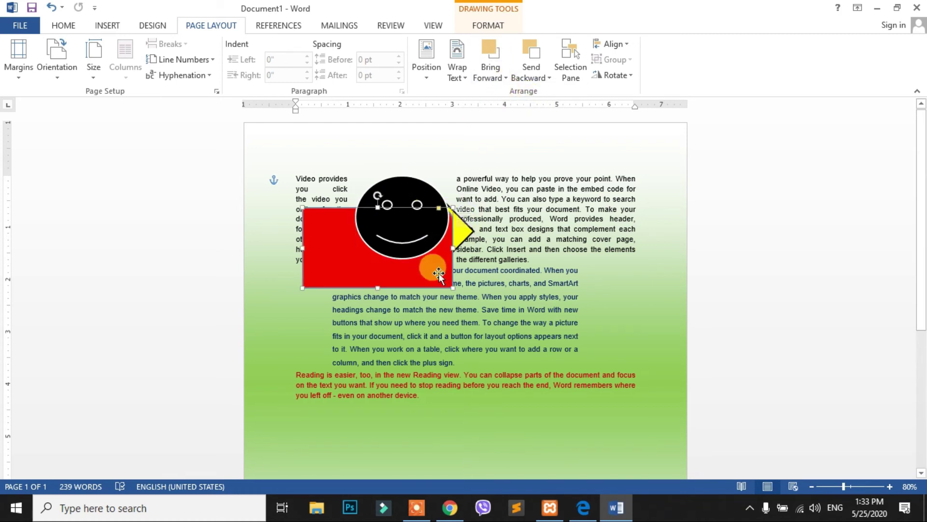
pyautogui.click(483, 67)
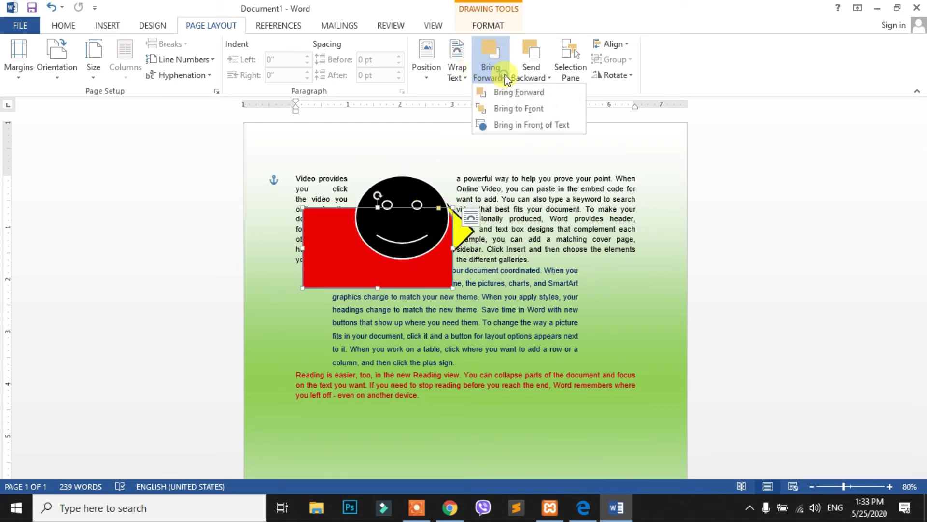
pyautogui.click(527, 96)
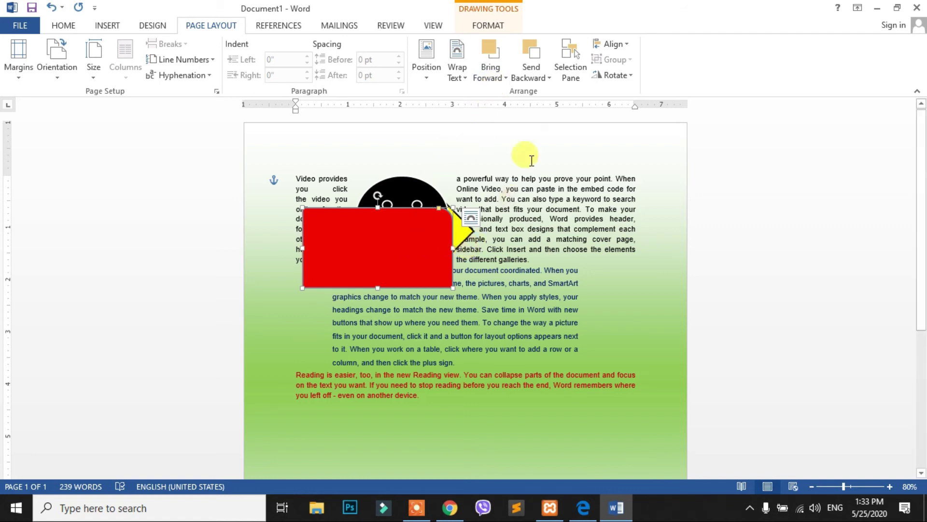
# Send the red rectangle to the back, then bring it to the front and show the Selection Pane
pyautogui.click(537, 82)
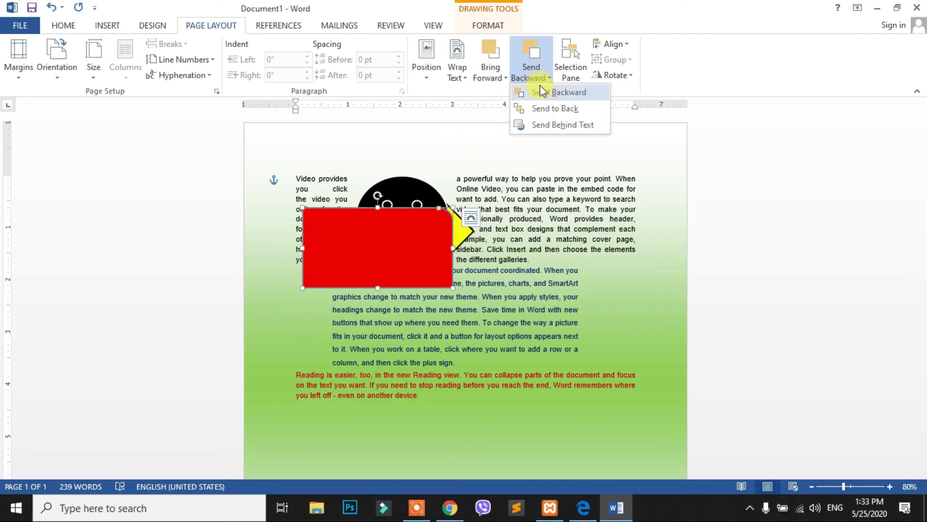
pyautogui.click(562, 107)
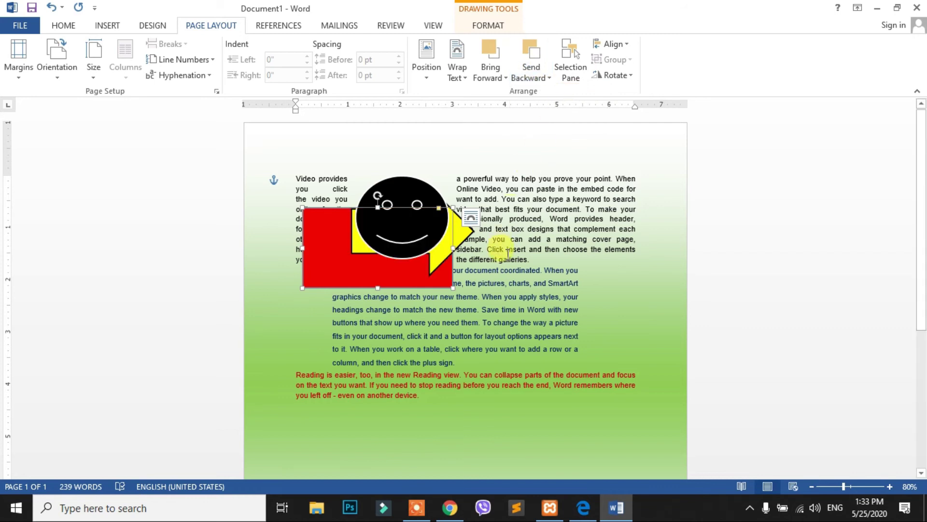
pyautogui.click(498, 77)
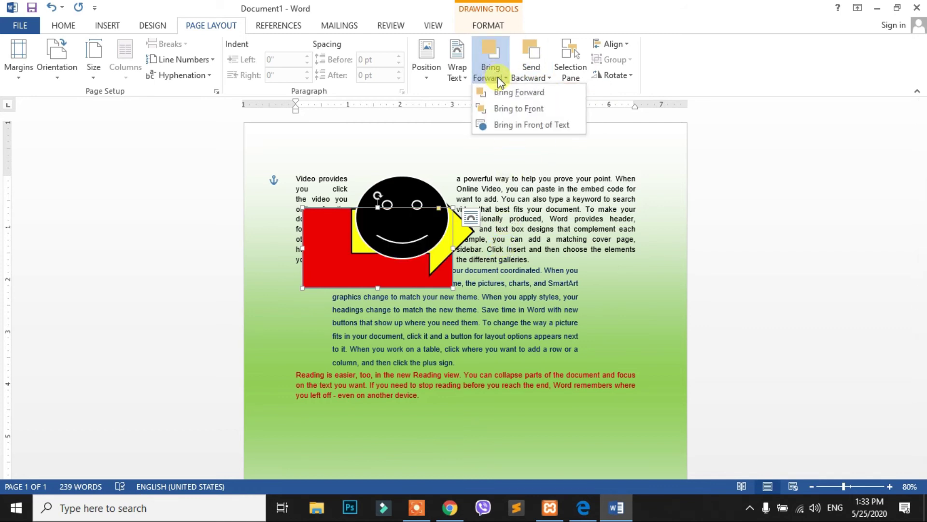
pyautogui.click(523, 112)
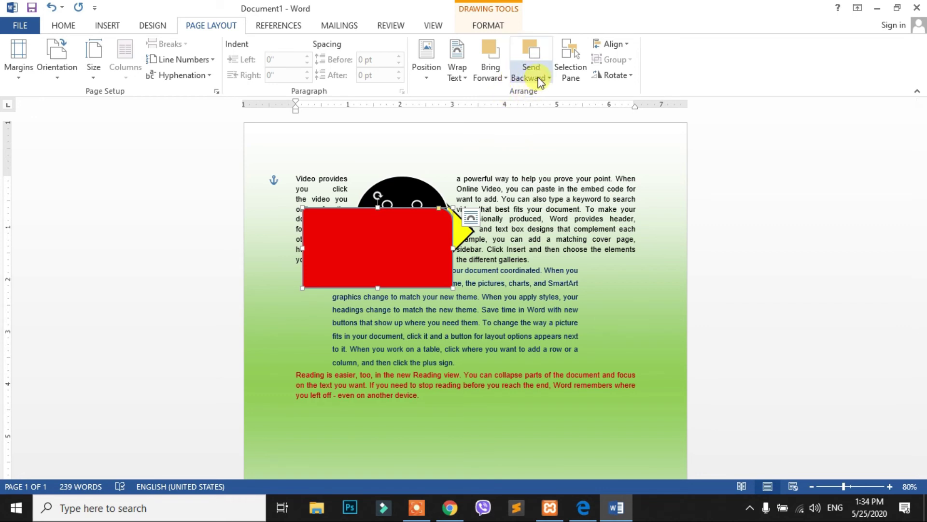
pyautogui.click(573, 85)
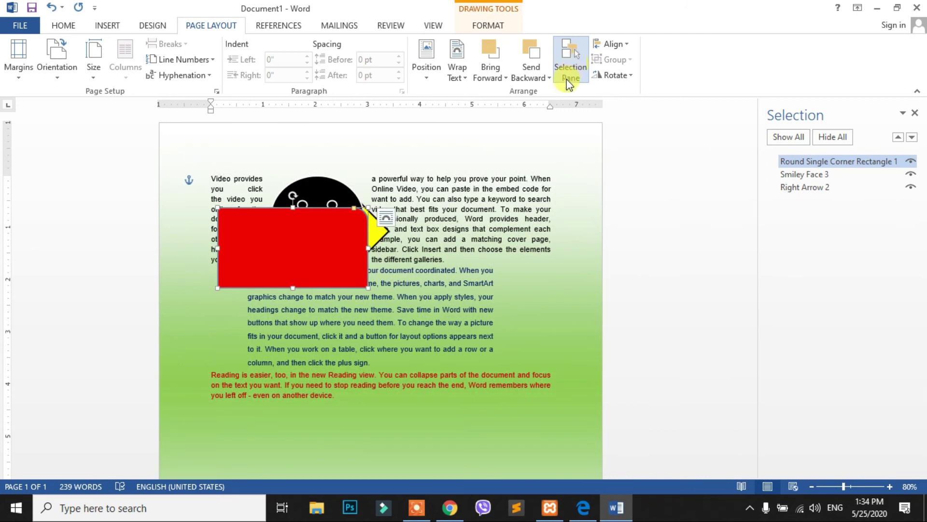
# Move the red rectangle down and right and the smiley face to the right side
pyautogui.click(306, 253)
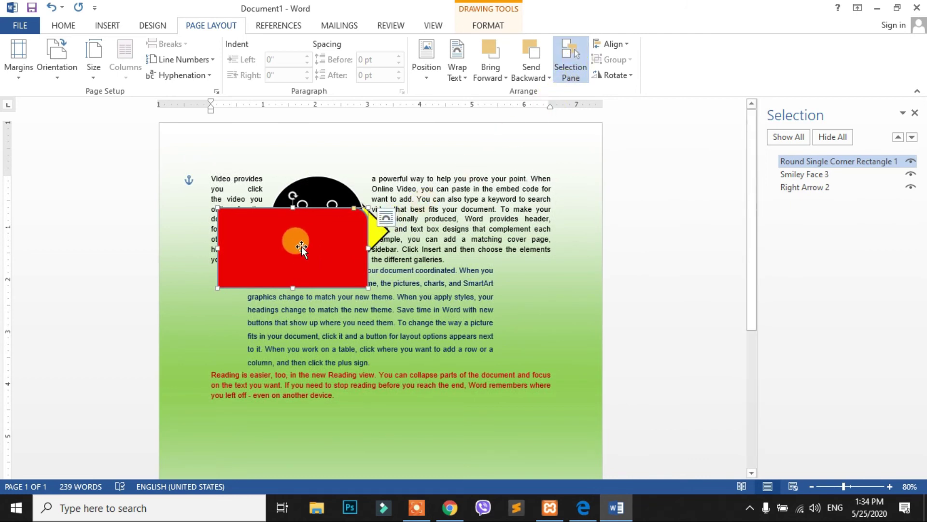
pyautogui.moveTo(301, 246); pyautogui.dragTo(344, 305)
pyautogui.moveTo(346, 268)
pyautogui.mouseDown()
pyautogui.moveTo(420, 215)
pyautogui.moveTo(441, 227)
pyautogui.mouseUp()
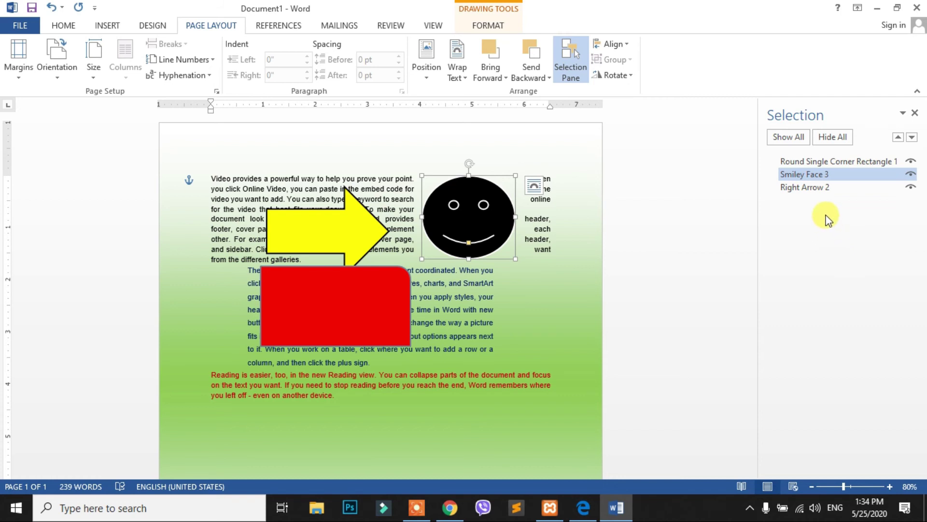
# Select the yellow arrow, red rectangle and smiley face in turn from the Selection Pane
pyautogui.click(814, 190)
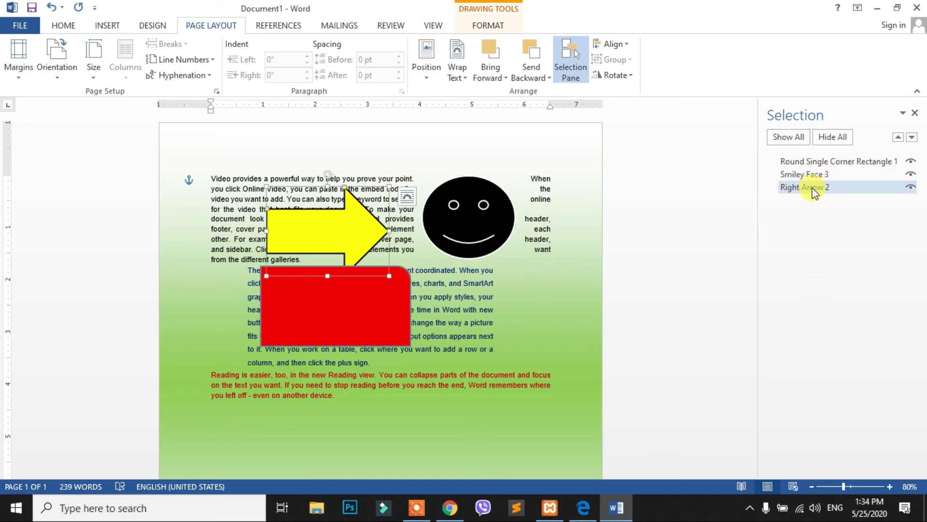
pyautogui.click(811, 162)
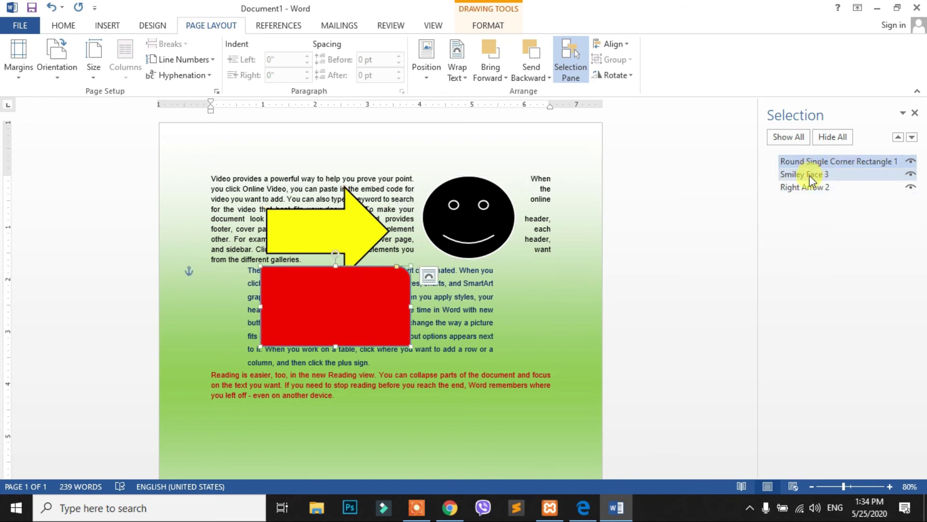
pyautogui.click(810, 174)
pyautogui.click(811, 186)
pyautogui.click(815, 162)
# Close the Selection Pane, dismissing the alignment options without aligning
pyautogui.click(915, 112)
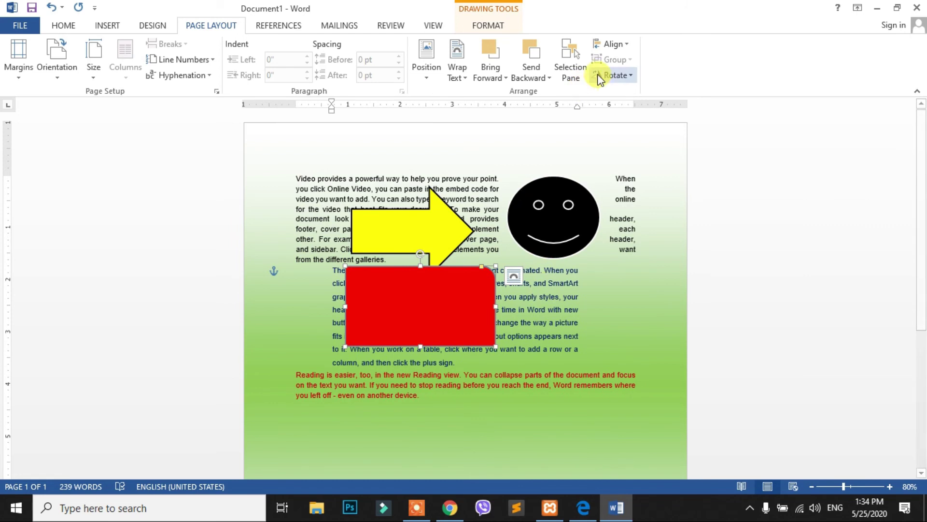
pyautogui.click(622, 45)
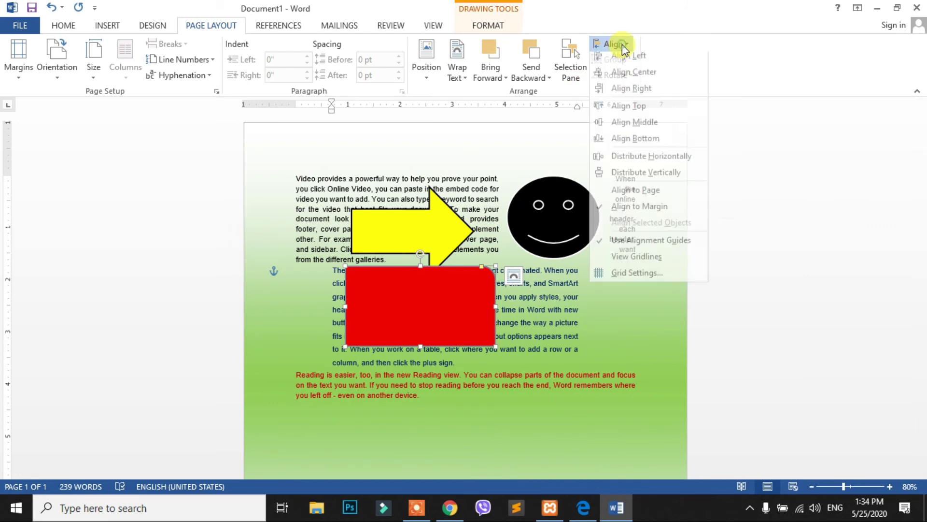
pyautogui.click(442, 219)
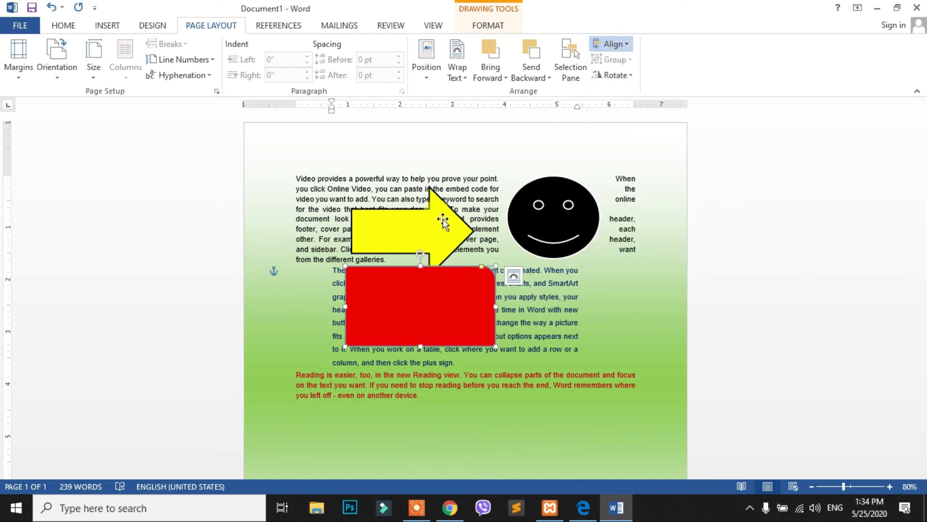
# Align the yellow arrow to the top, then centre it vertically within the margins
pyautogui.click(443, 218)
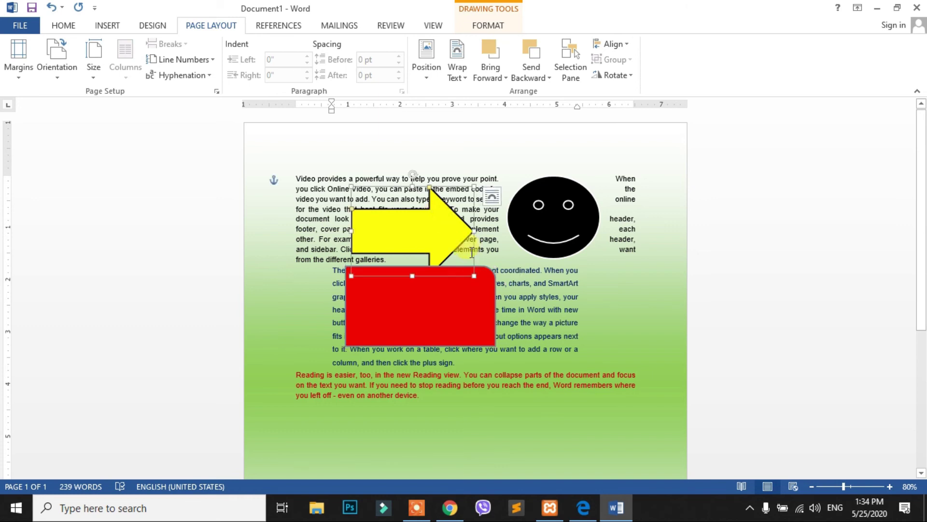
pyautogui.click(622, 45)
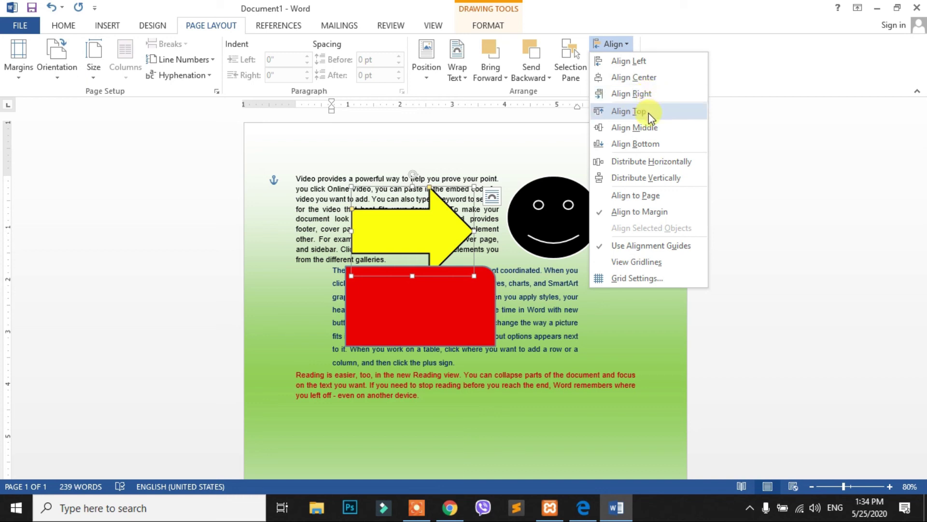
pyautogui.click(648, 83)
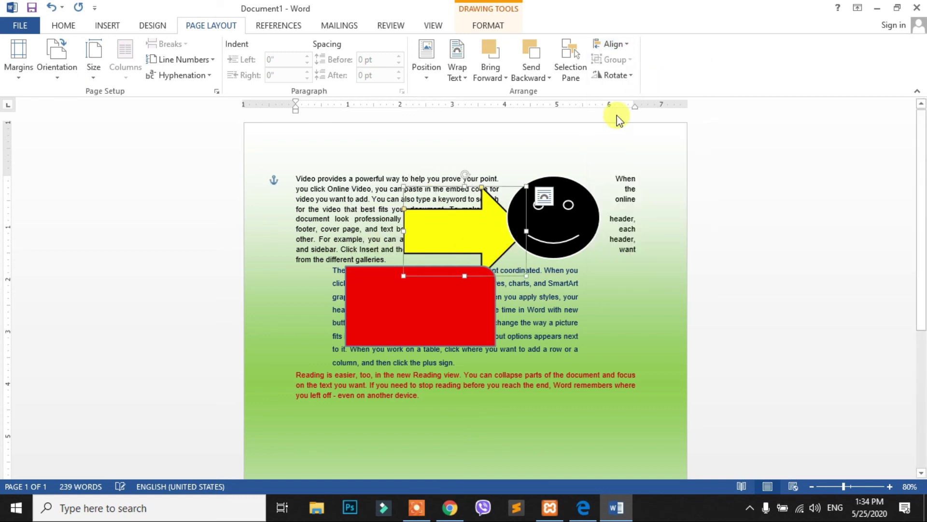
pyautogui.click(623, 45)
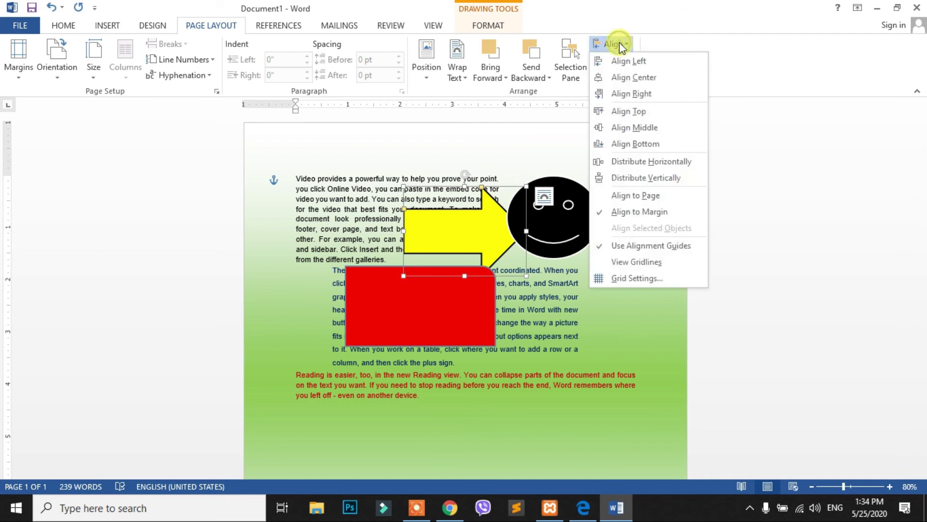
pyautogui.click(652, 128)
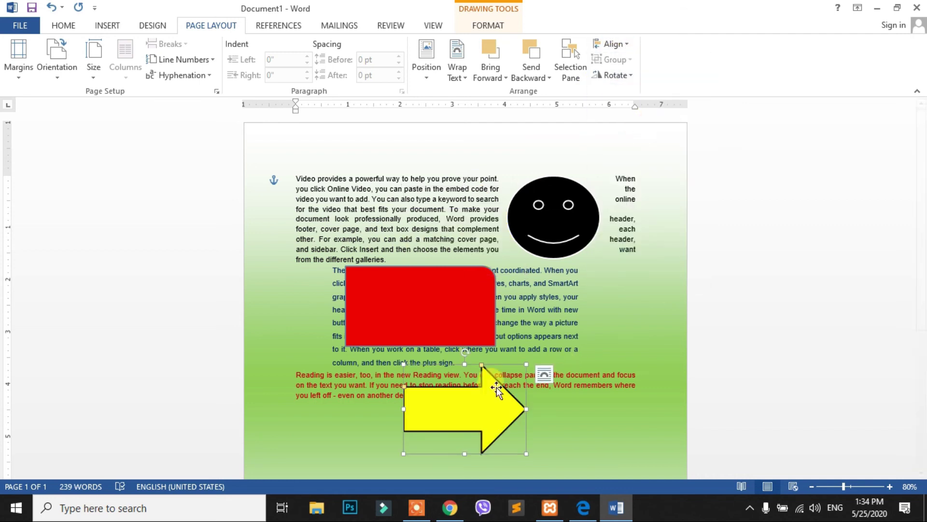
# Rotate the yellow arrow to point upward beneath the red rectangle
pyautogui.scroll(-3, 443, 315)
pyautogui.scroll(-1, 444, 315)
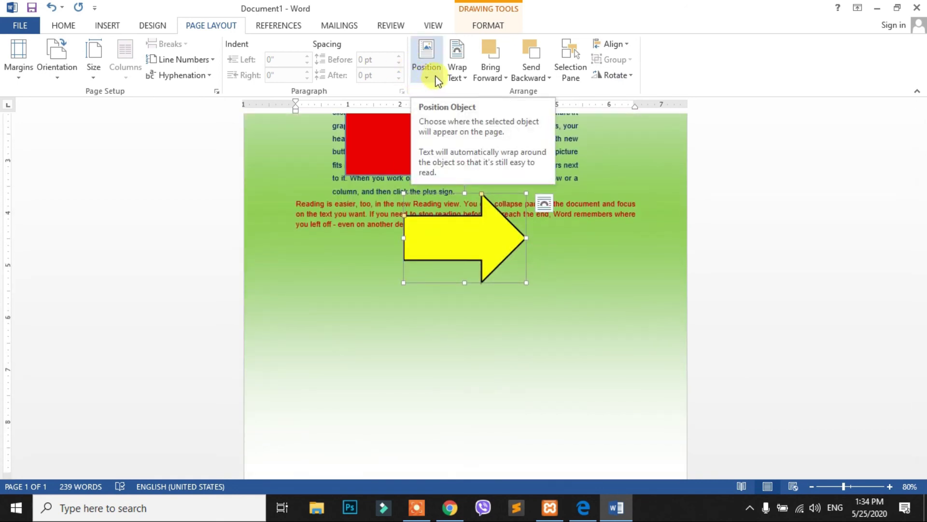
pyautogui.scroll(1, 563, 221)
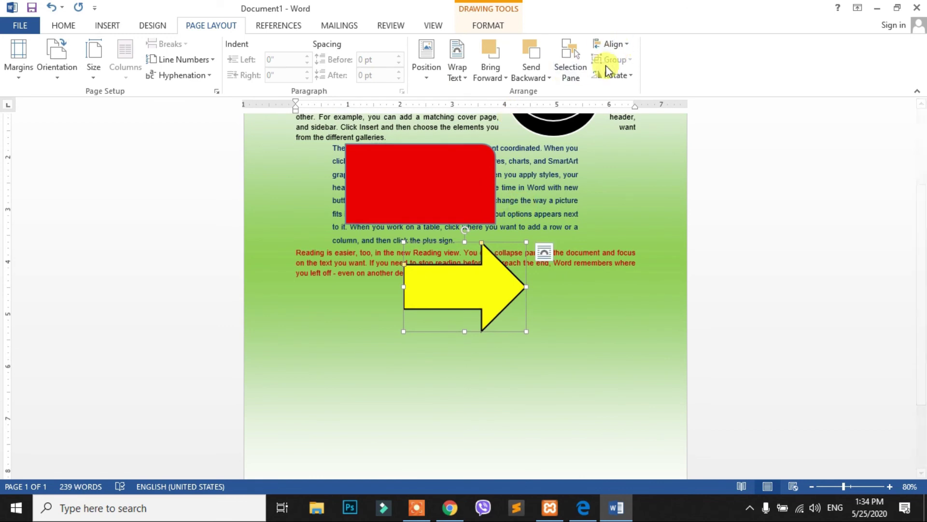
pyautogui.click(631, 77)
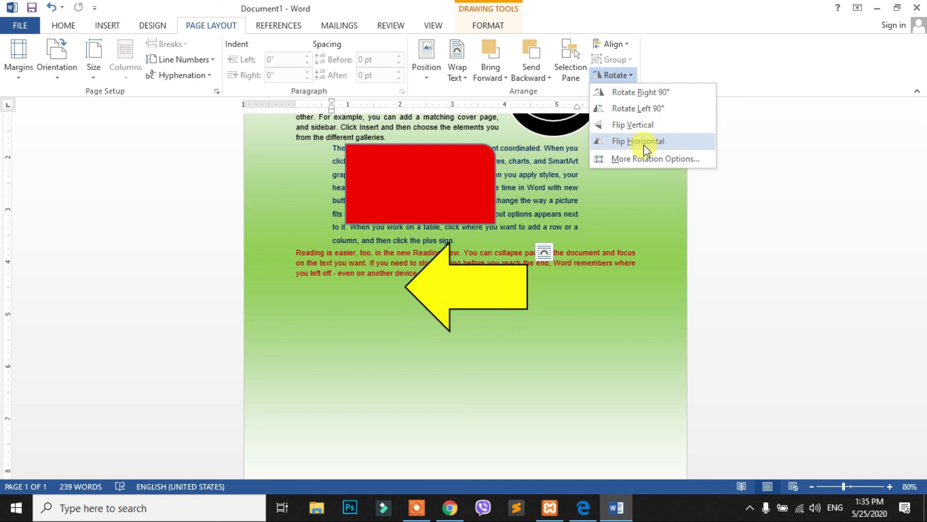
pyautogui.click(636, 110)
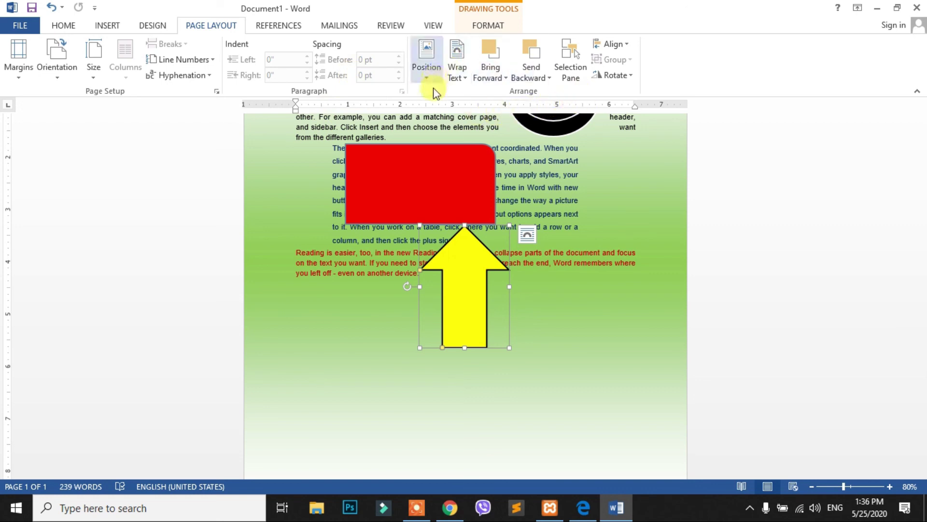
pyautogui.press('Escape')
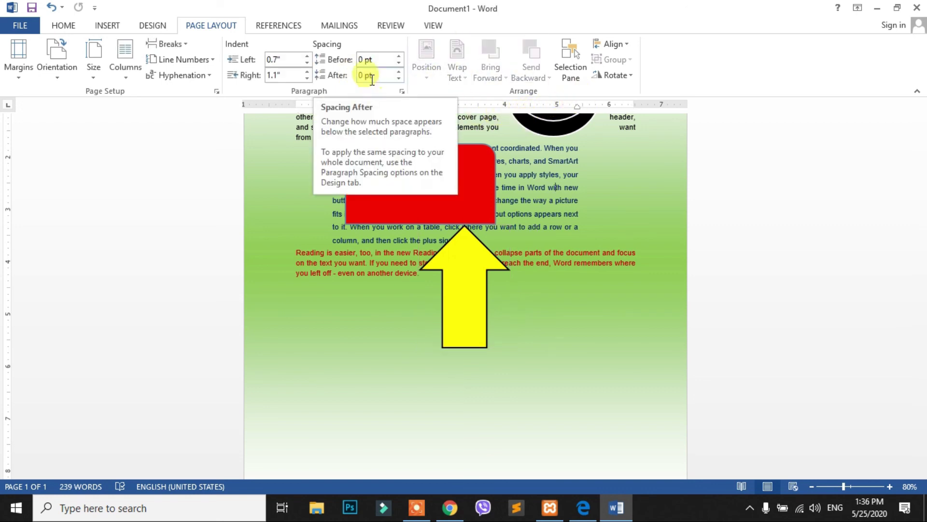
pyautogui.click(278, 26)
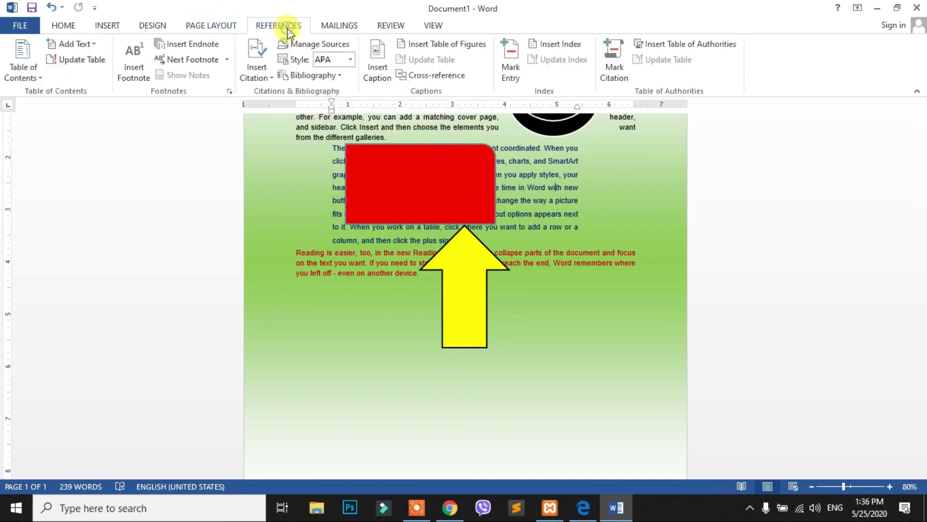